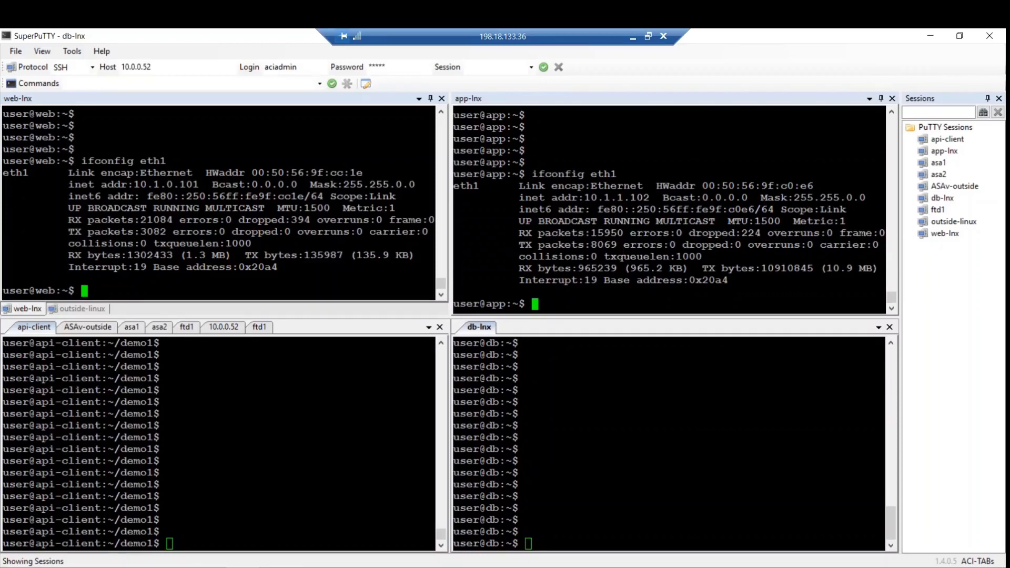
Display the eth1 interface configuration on the db-lnx host with ifconfig.
click(529, 544)
text(ifconfig eth1)
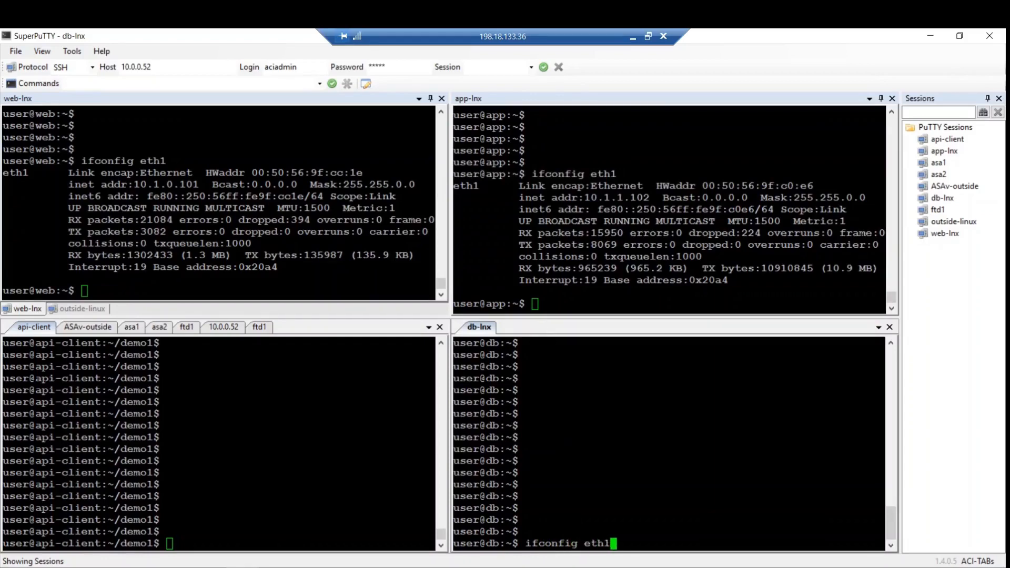
key(Return)
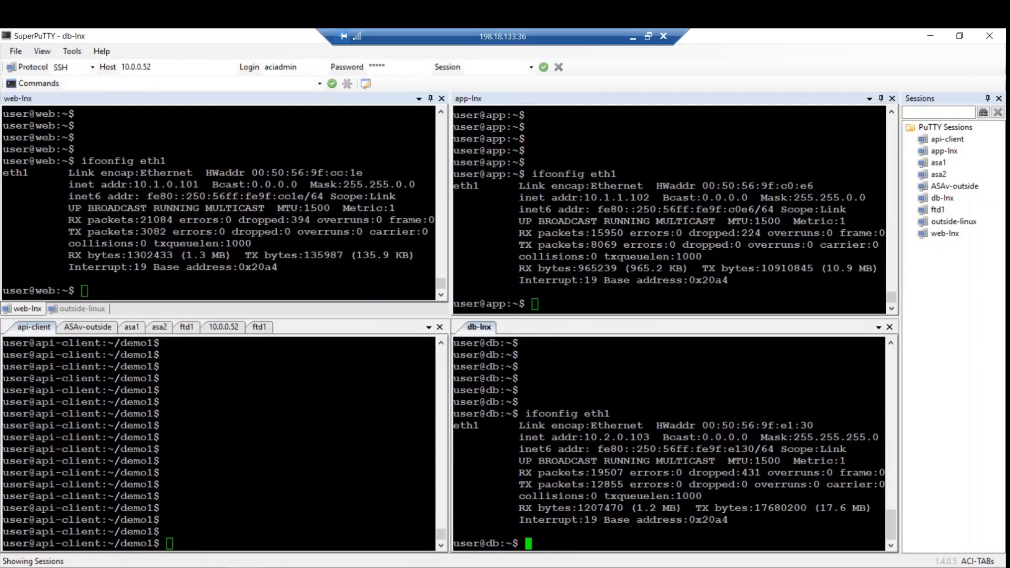
Test connectivity from the web-lnx session by pinging 10.1.1.102, and stop the ping after several replies.
click(327, 277)
text(ping 10.1.1.1)
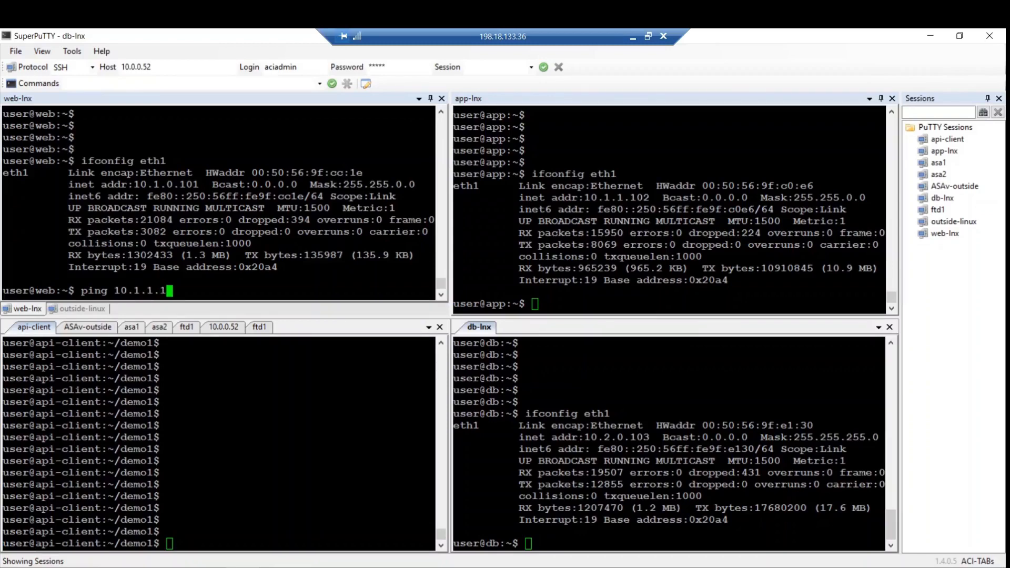
text(02)
key(Return)
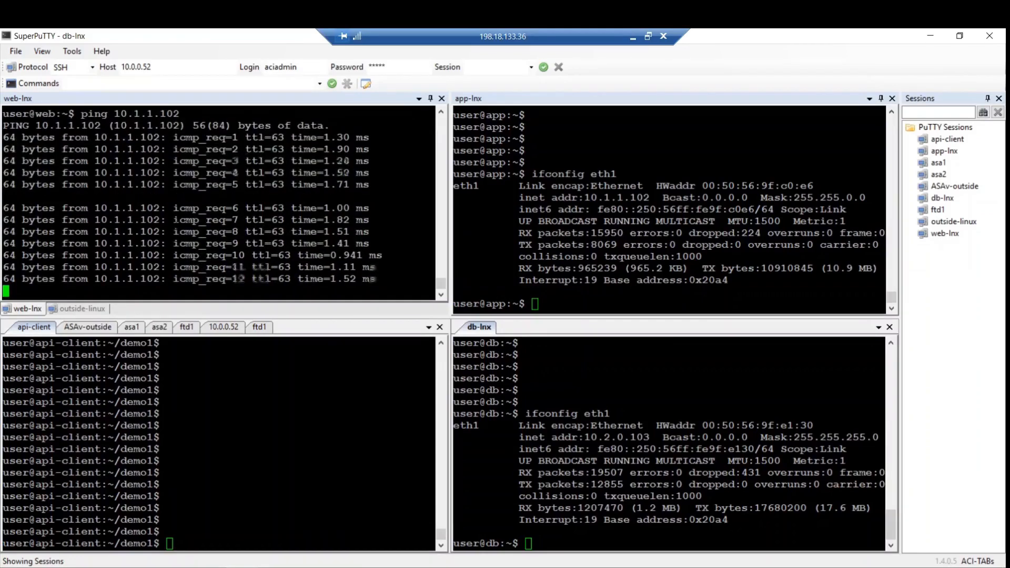
key(ctrl+c)
key(Return)
Ping 10.2.0.103 from the web-lnx session, stop it after a few replies and return to a clear prompt.
text(p)
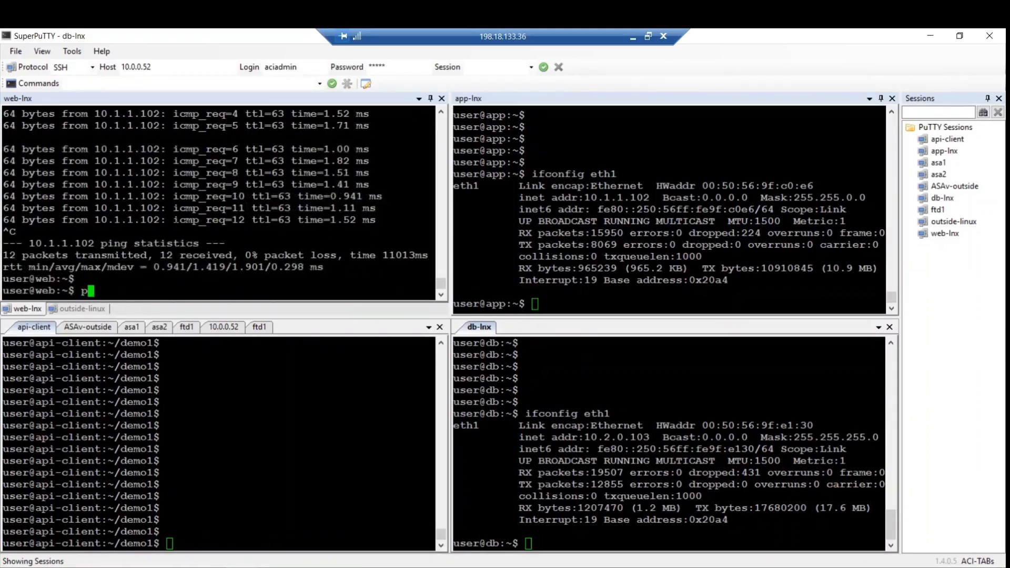
text(ing 10.2.0.103)
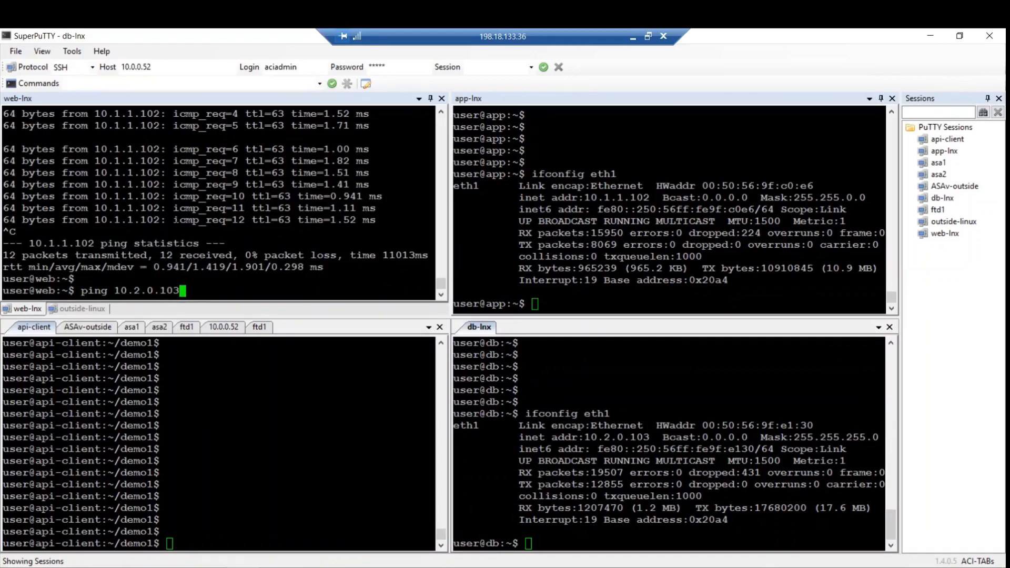
key(Return)
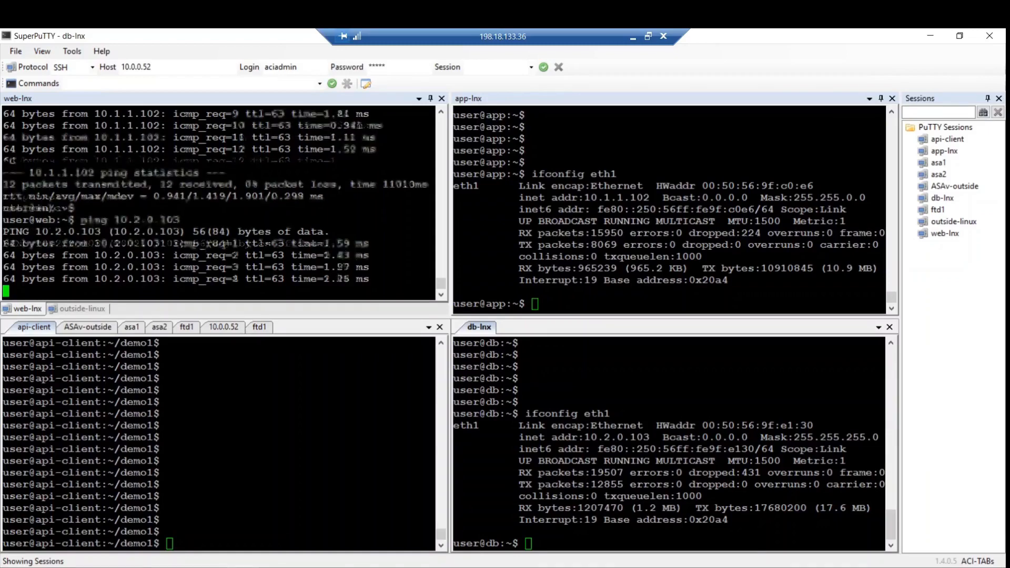
key(ctrl+c)
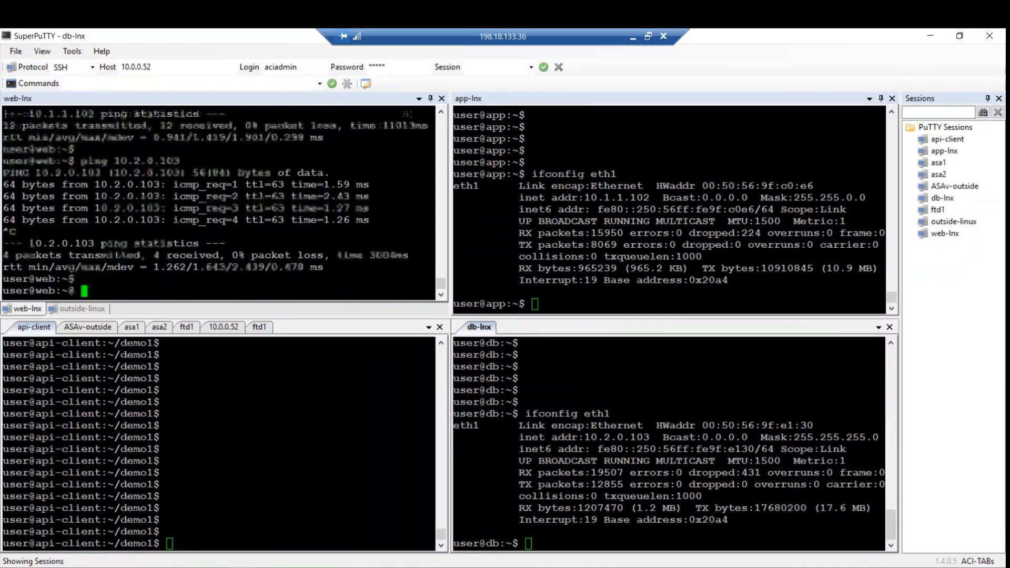
key(Return)
key(ctrl+c)
key(Return)
key(Return)
key(Return)
key(Return)
key(Return)
Connect by SSH from the web-lnx session to 10.1.1.102 and log in with the account password.
text(ssh )
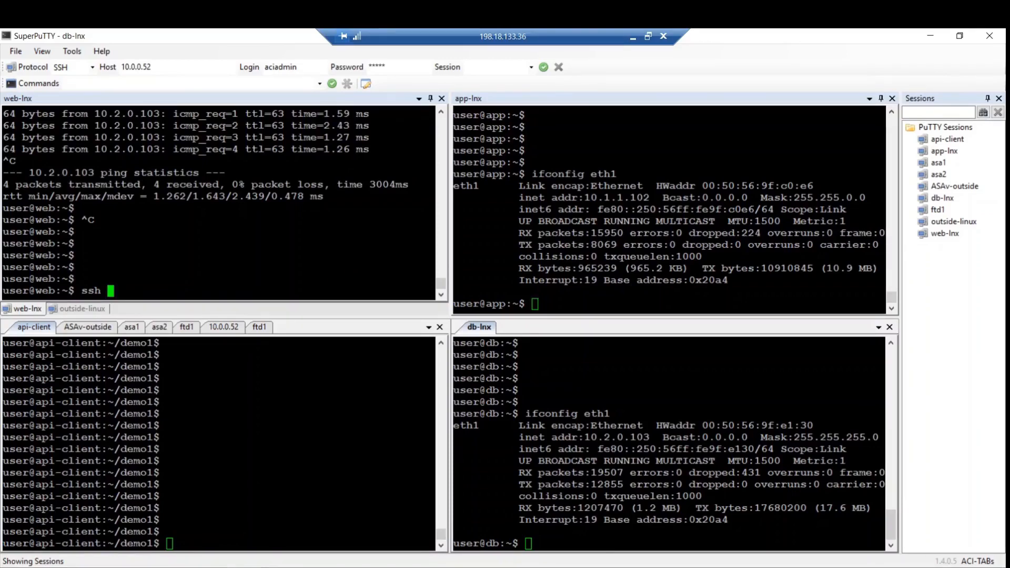
text(10.1.1.102)
key(Return)
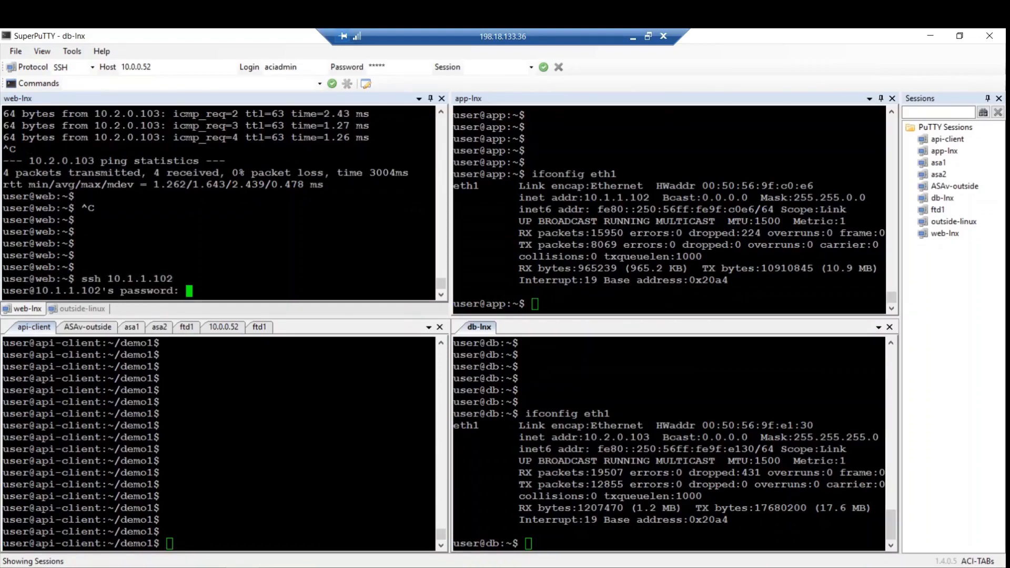
key(Return)
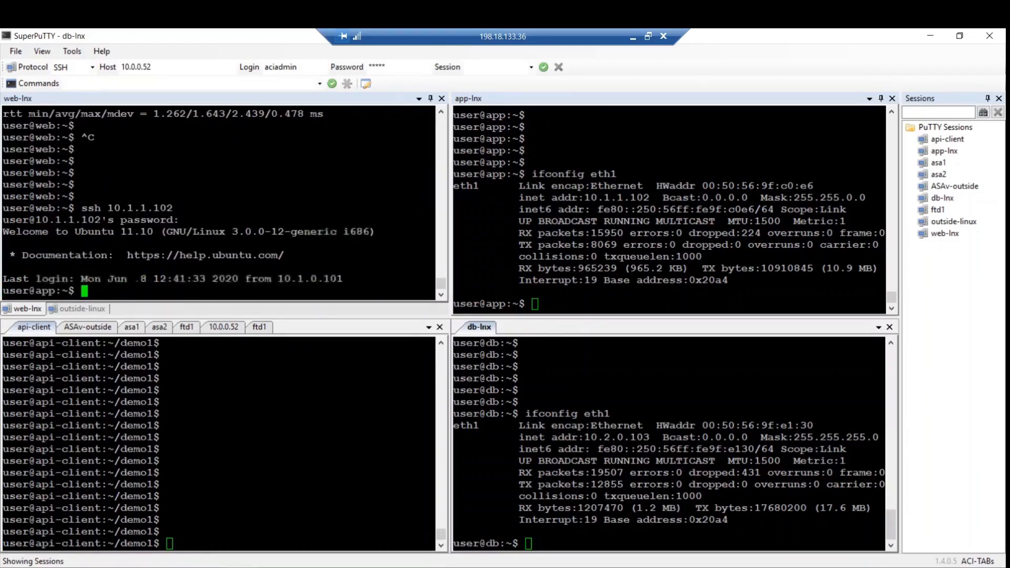
key(Return)
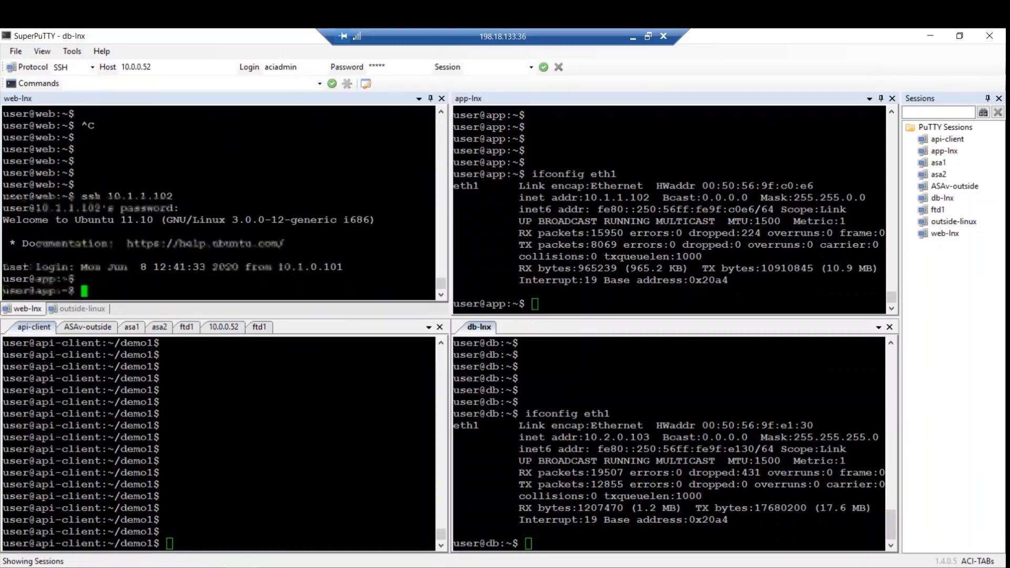
key(Return)
key(Return)
key(Return)
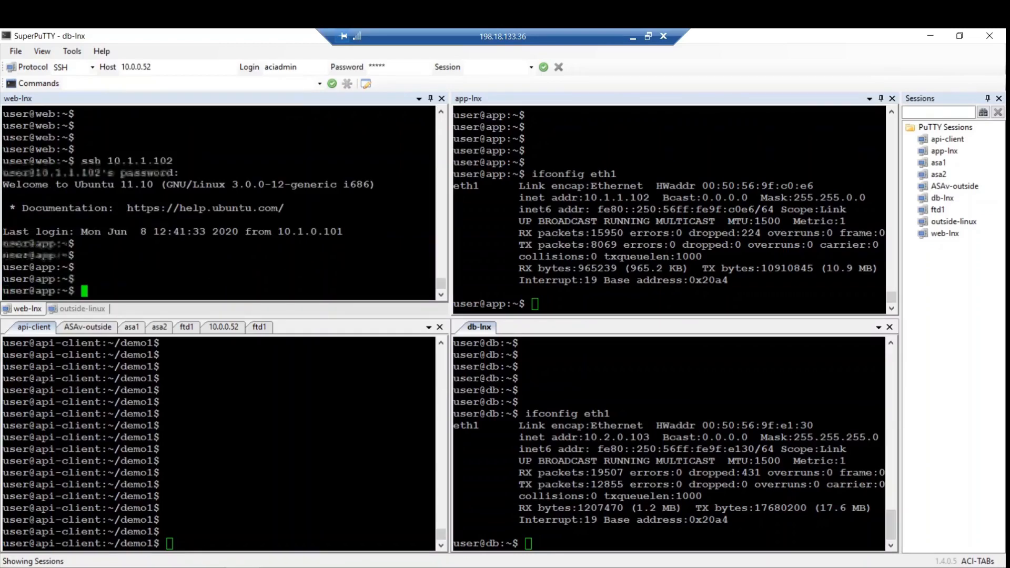
key(Return)
Exit the SSH session on 10.1.1.102 and return to the web host's prompt.
text(exit)
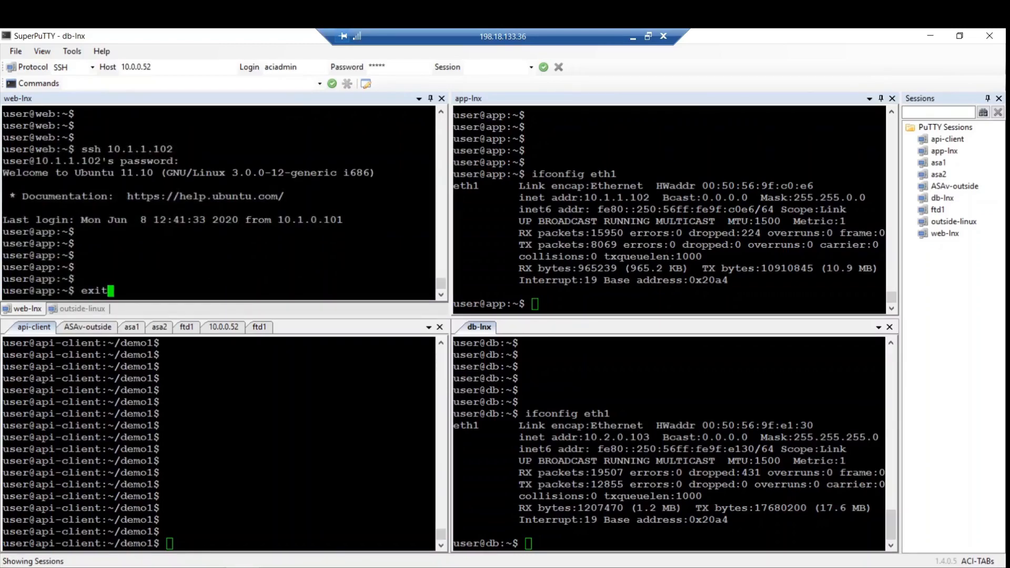
key(Return)
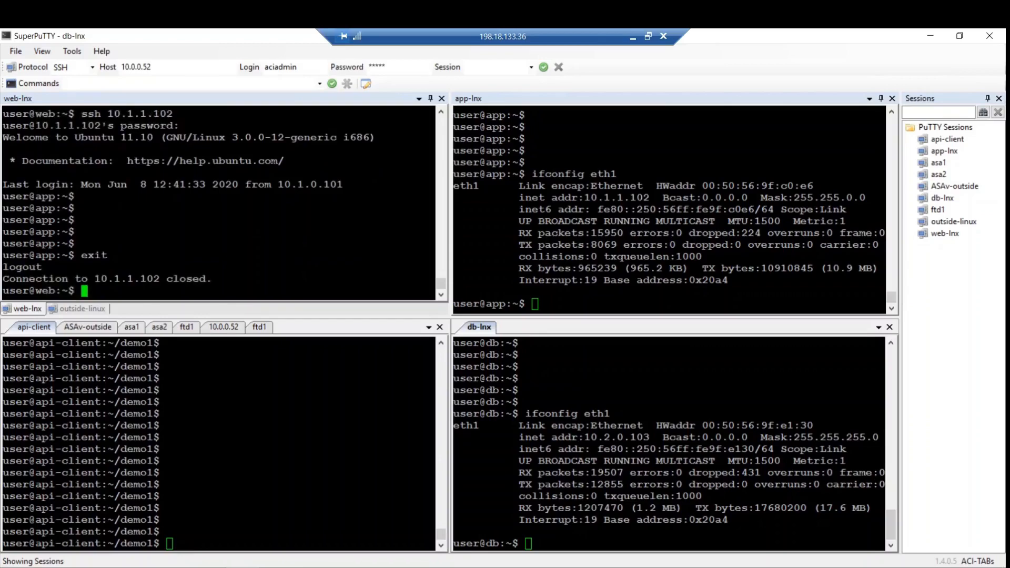
key(Return)
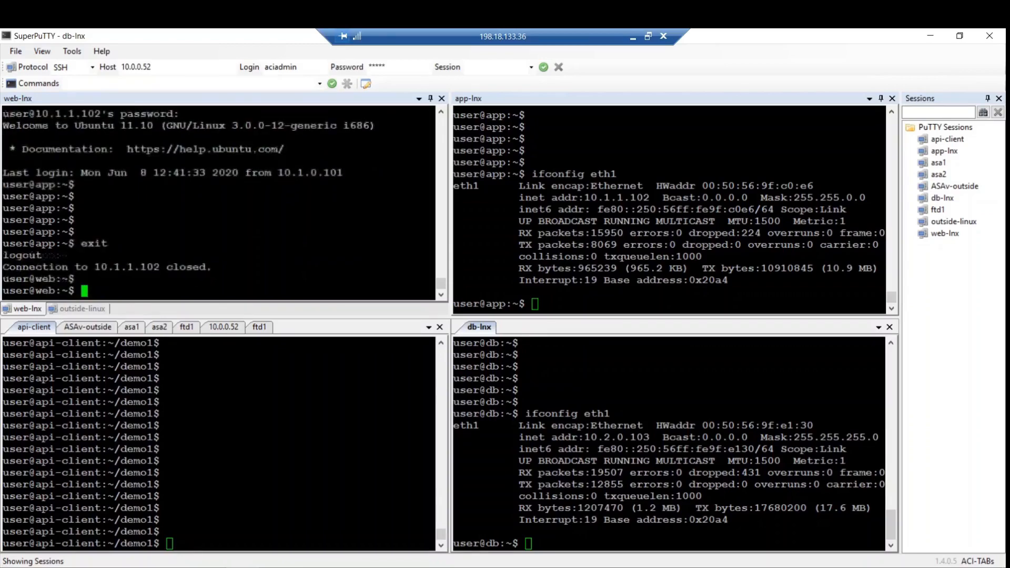
key(Return)
Connect by SSH from the web host to 10.2.0.103, accept the host key and log in with the account password.
text(ssh)
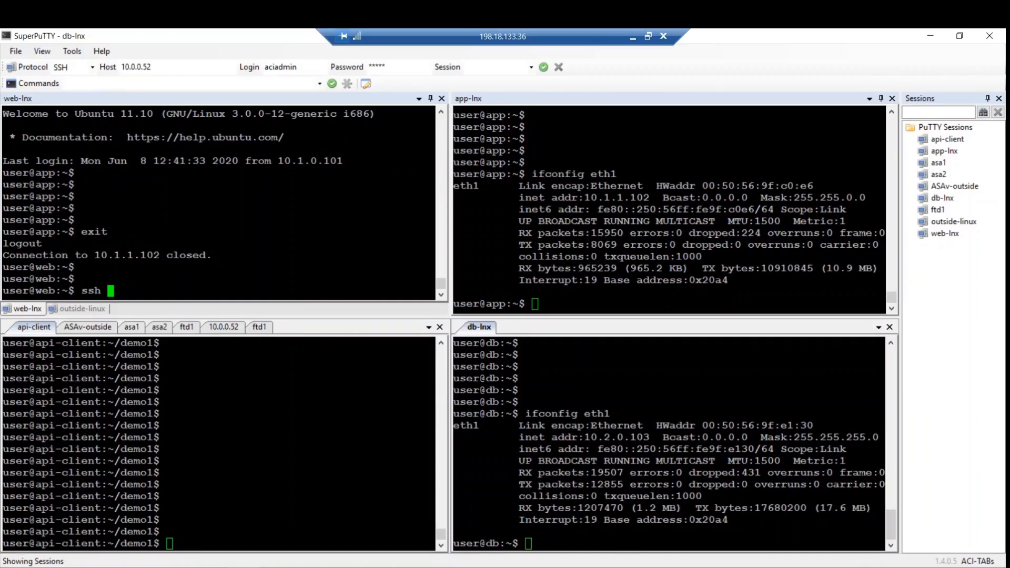
text(10.2.0.103)
key(Return)
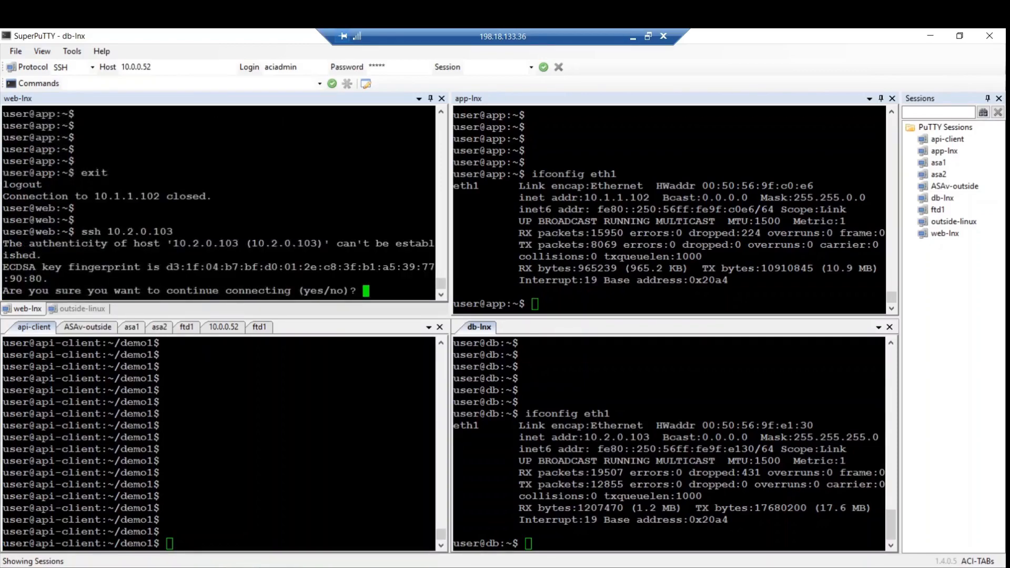
text(yes)
key(Return)
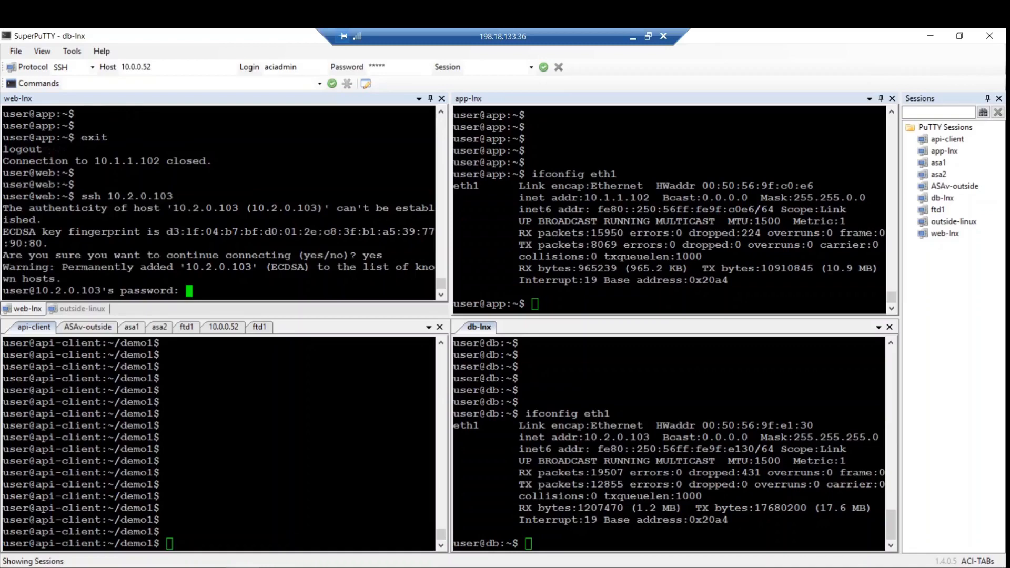
key(Return)
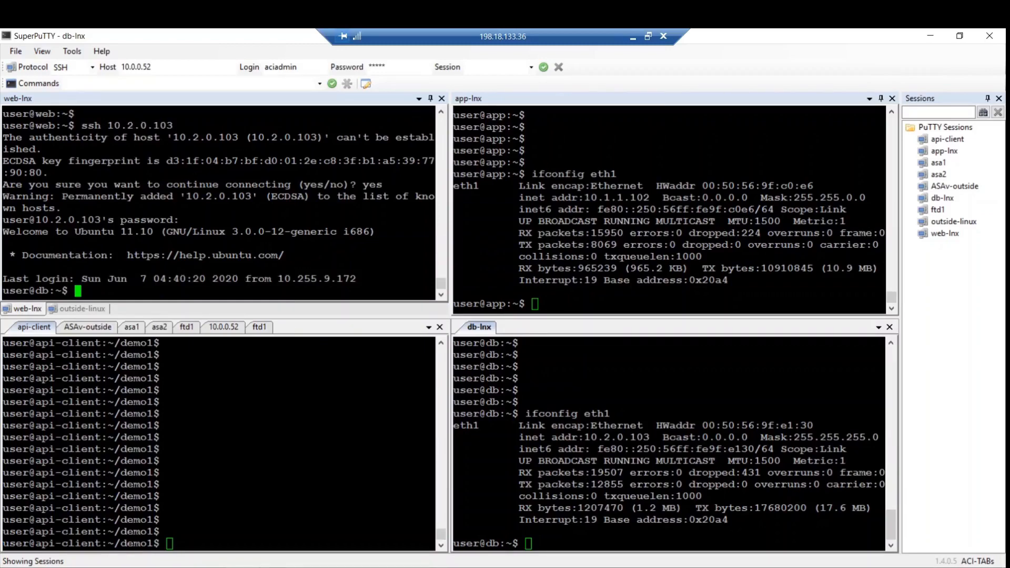
Exit the SSH session on 10.2.0.103 and return to the web host's prompt.
key(Return)
key(Return)
text(exit)
key(Return)
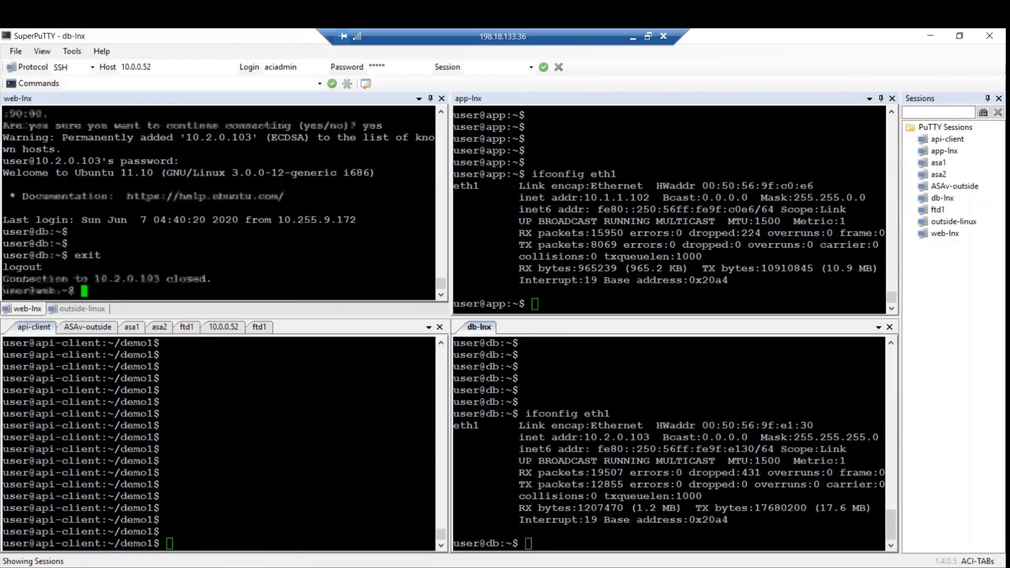
Switch to Firepower Management Center in the browser and review the ftd-policy rules and the Network objects.
click(535, 305)
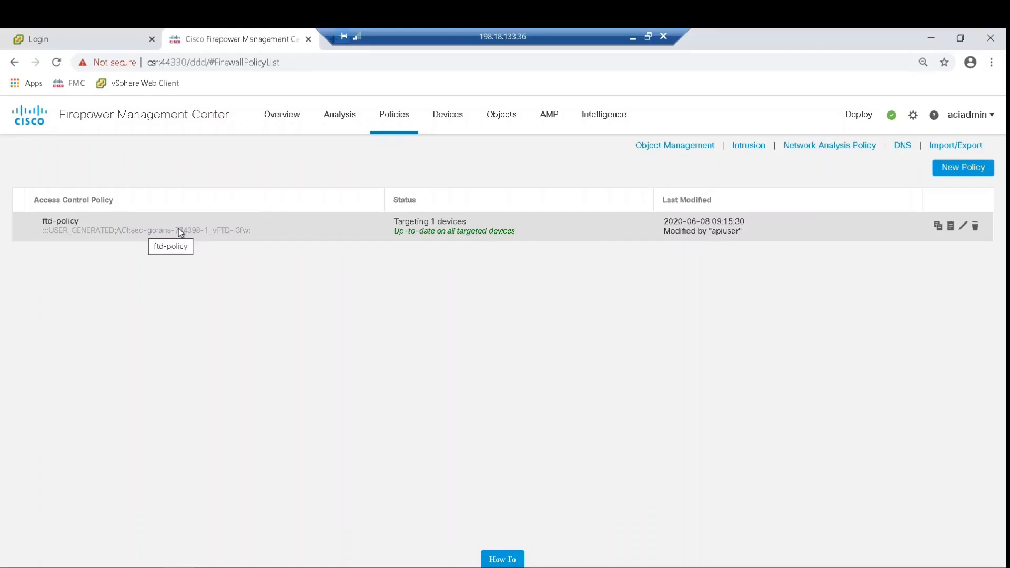
click(557, 225)
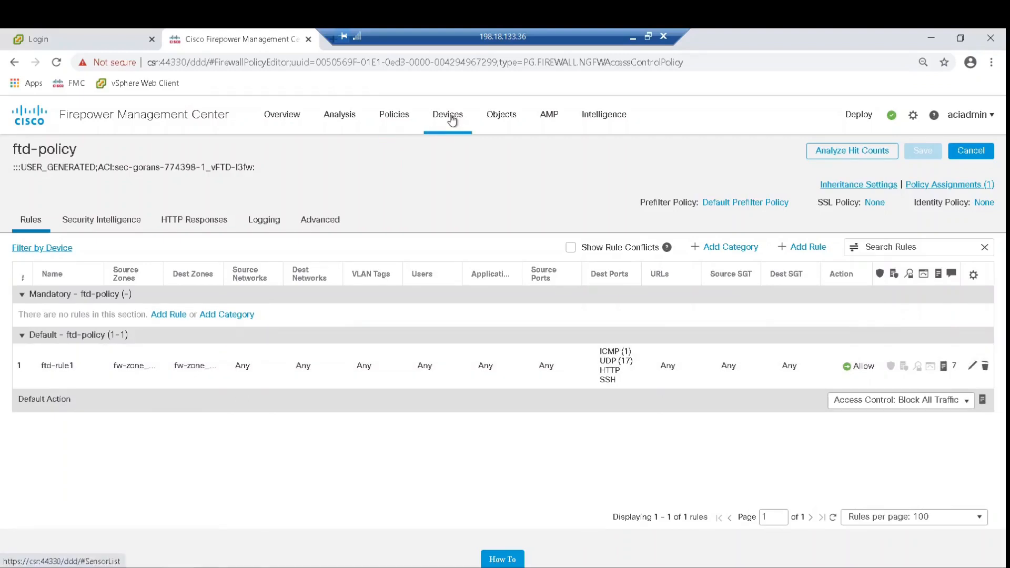
click(452, 120)
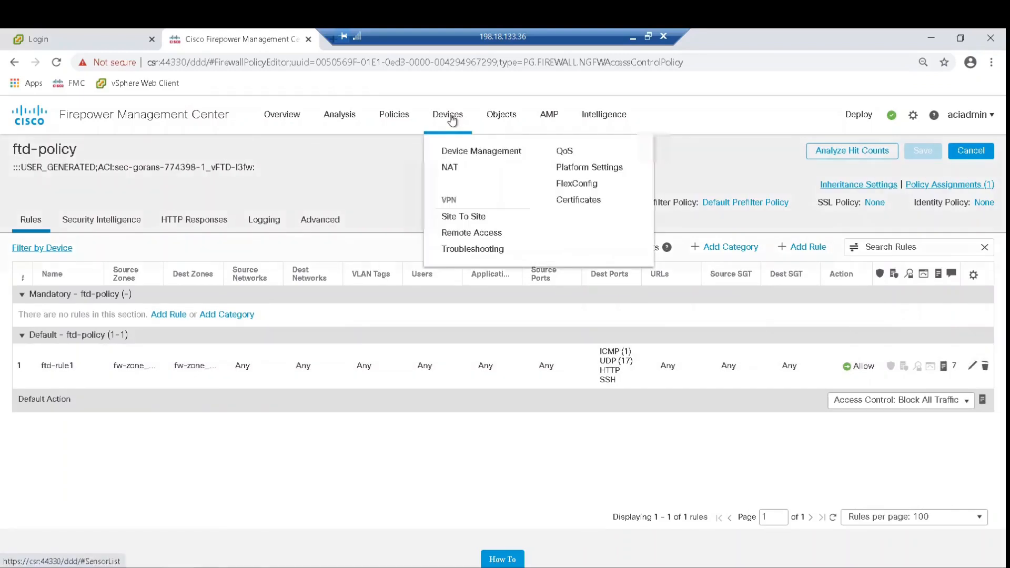
click(497, 120)
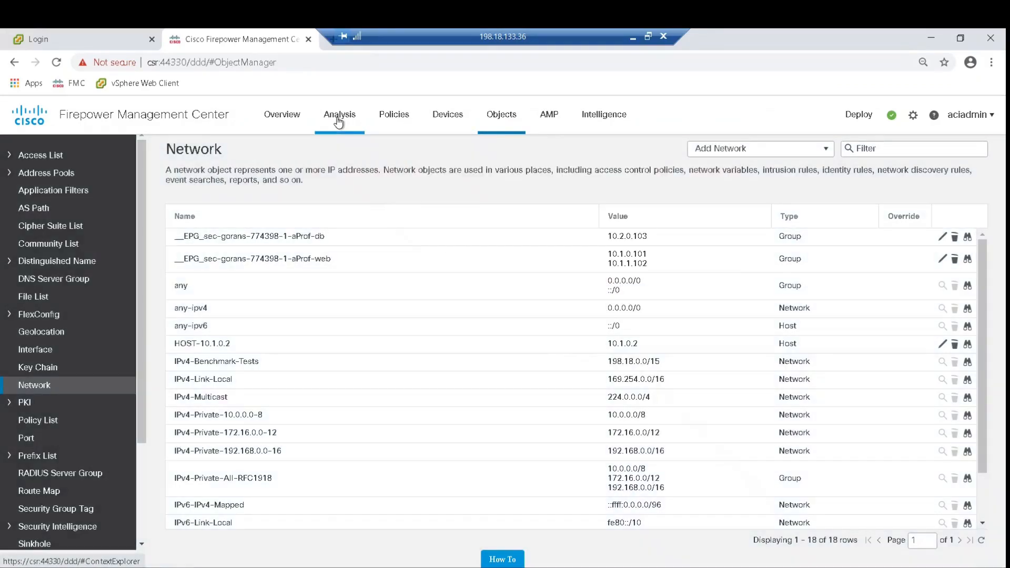
Examine the Connection Events for the ping and SSH traffic, comparing them with the vzAny with PBR slide in PowerPoint.
mouse_move(338, 122)
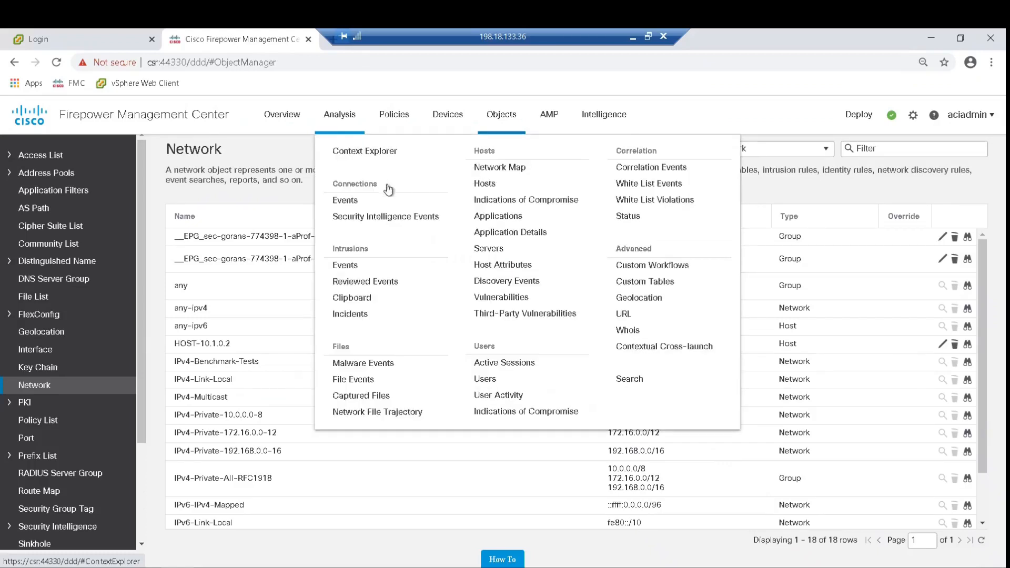
click(400, 197)
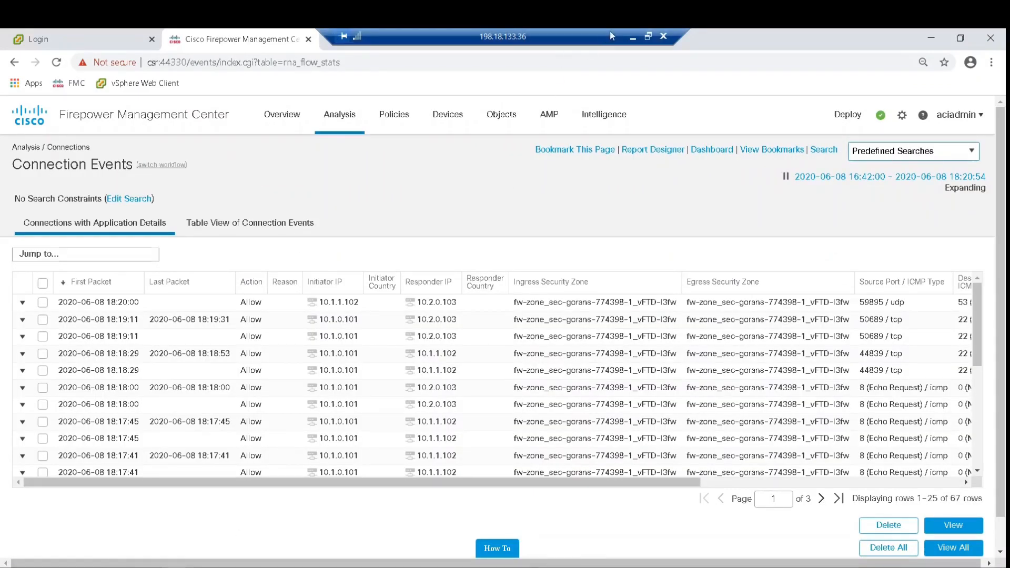
click(217, 567)
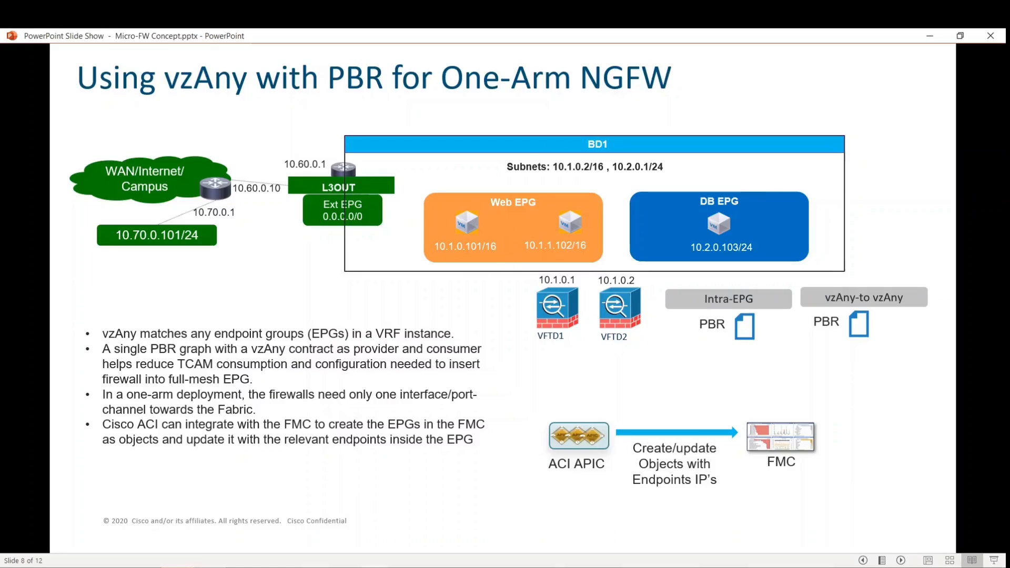
click(252, 567)
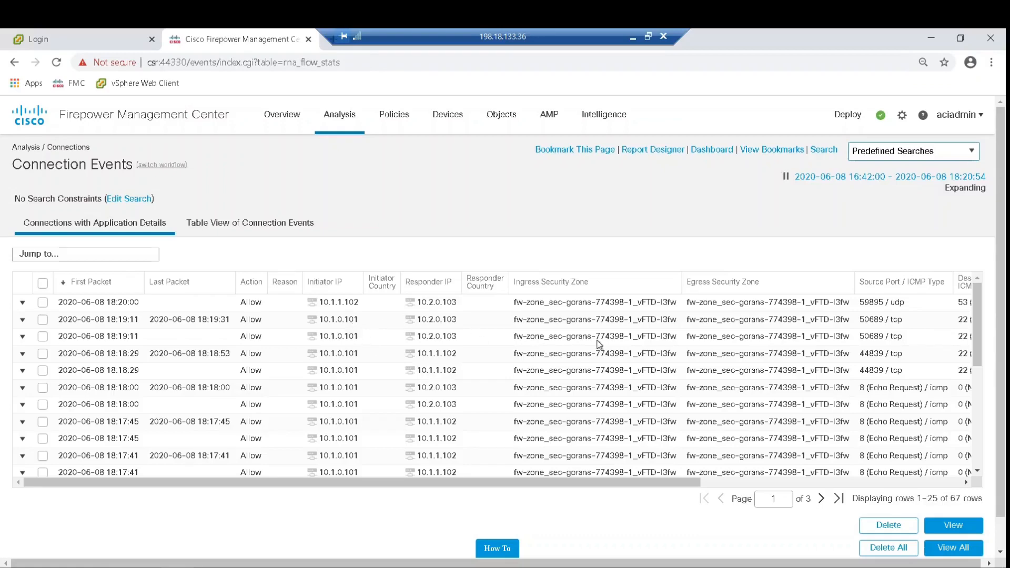
drag(589, 485, 758, 483)
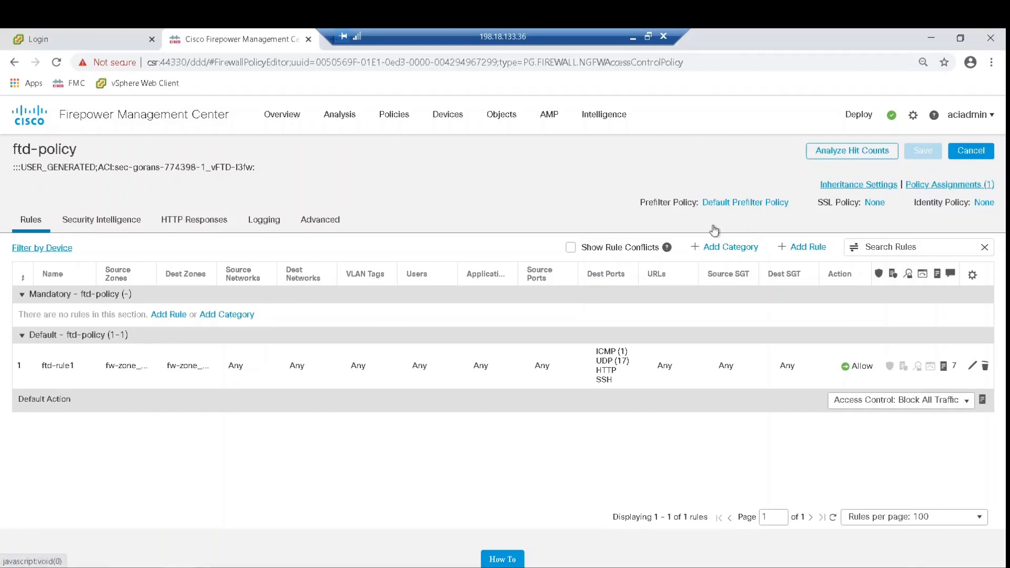
Start a new ftd-policy rule named DenyICMP with the Block action, inserted above rule 1.
click(784, 259)
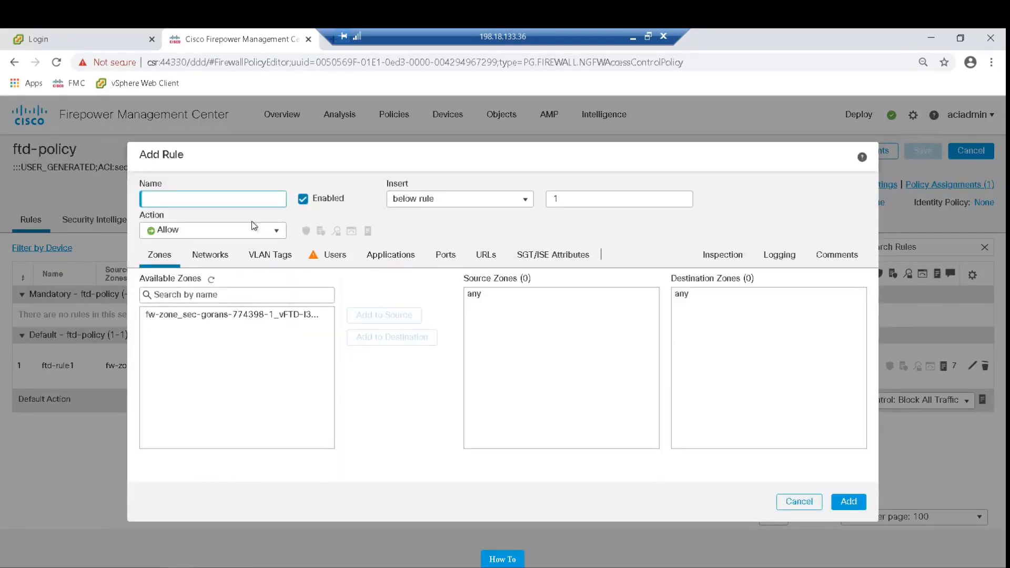
click(189, 231)
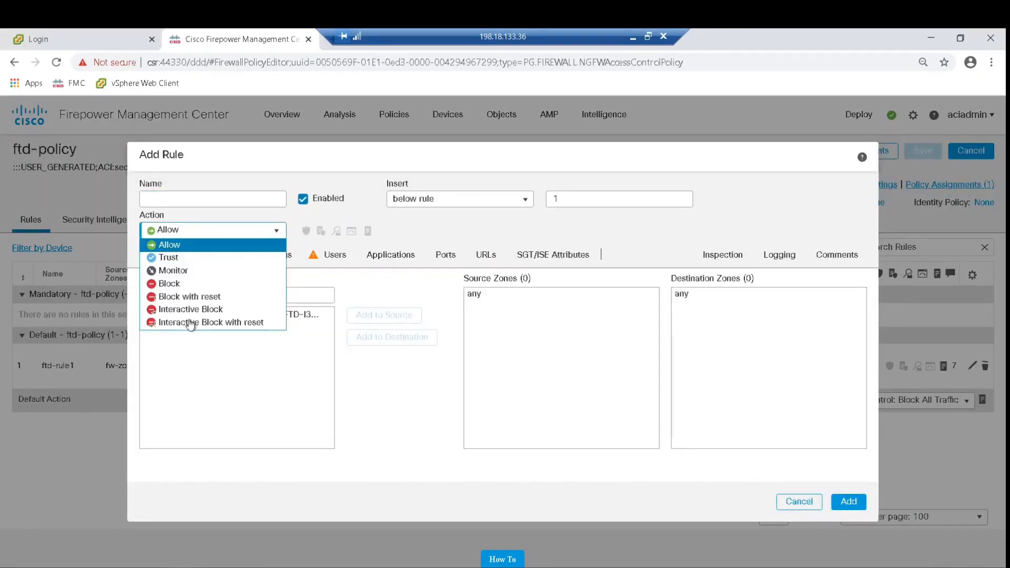
click(177, 285)
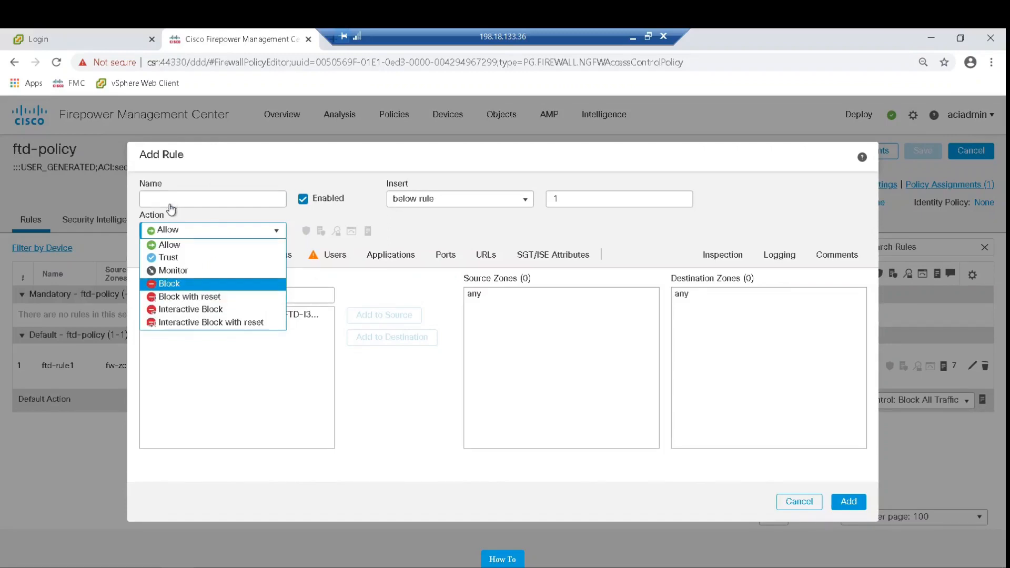
click(198, 201)
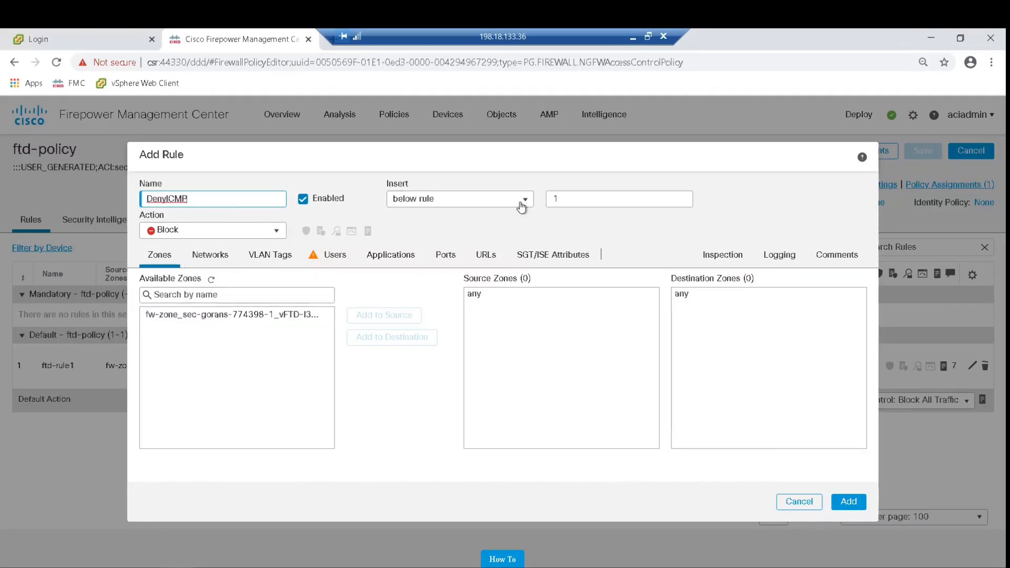
click(521, 206)
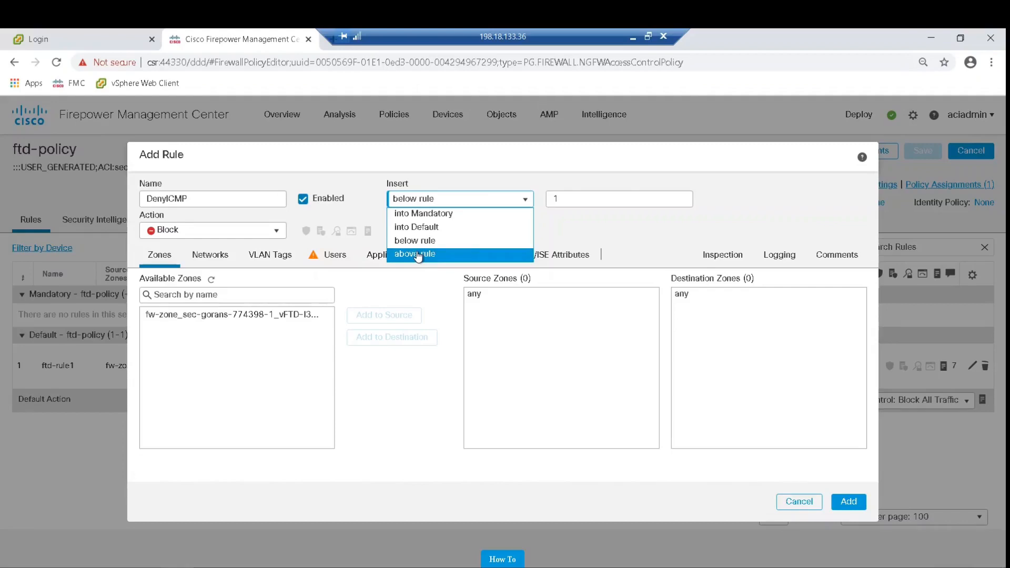
click(416, 254)
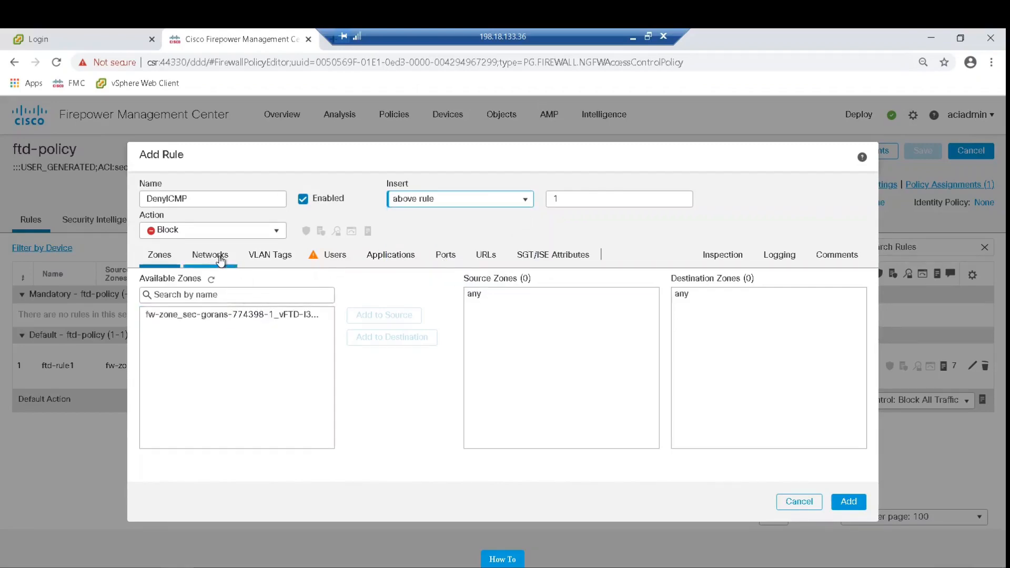
Set the aProf-web EPG network object as both the source and the destination network of the DenyICMP rule.
click(221, 260)
click(281, 351)
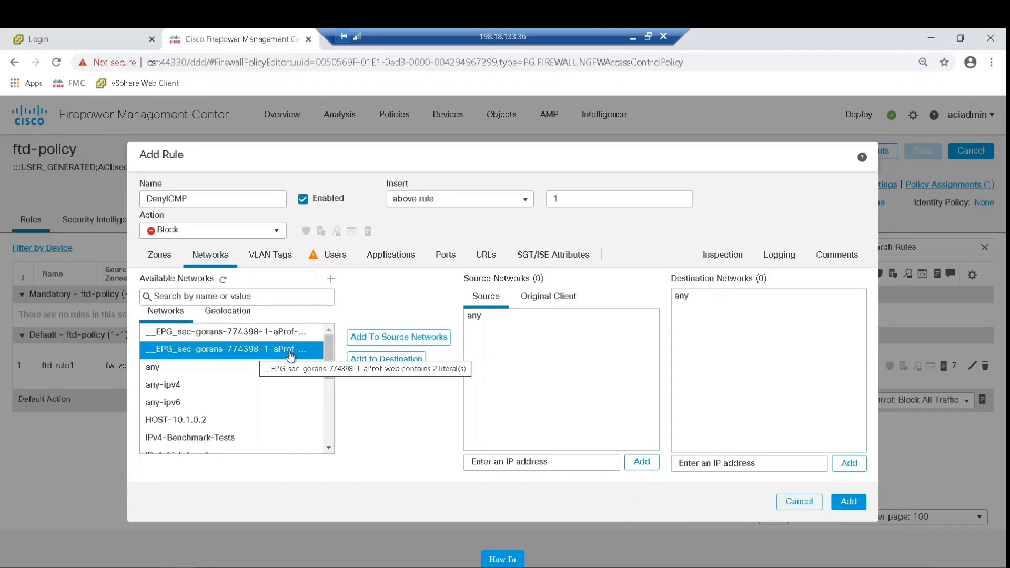
click(392, 340)
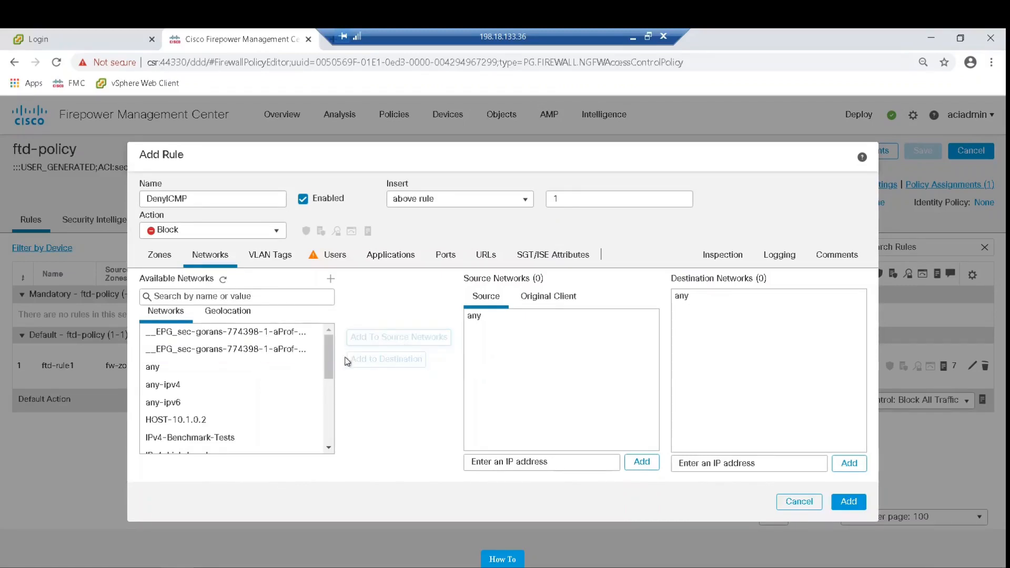
click(267, 352)
click(380, 340)
ctrl+click(317, 368)
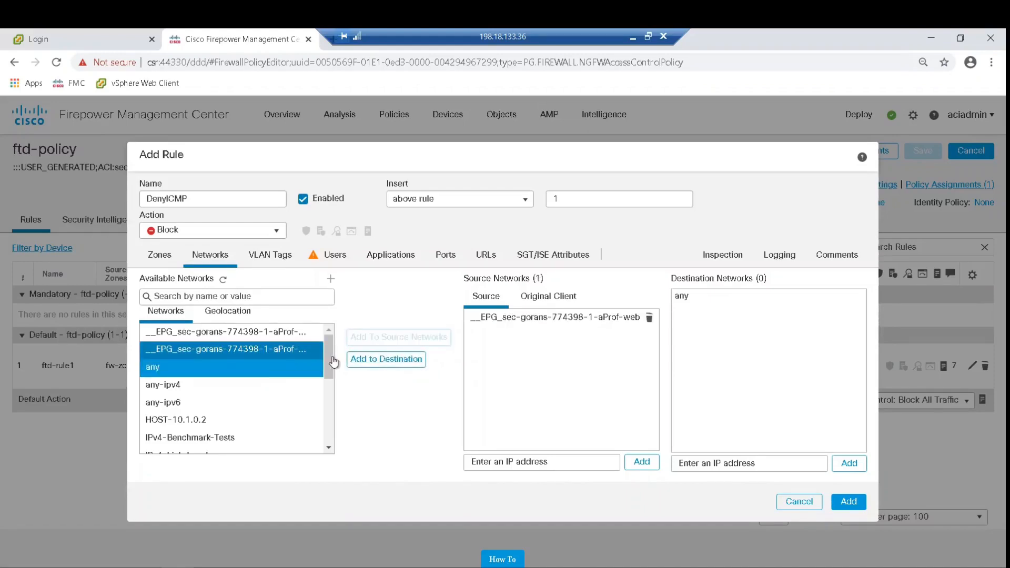
click(273, 351)
click(374, 358)
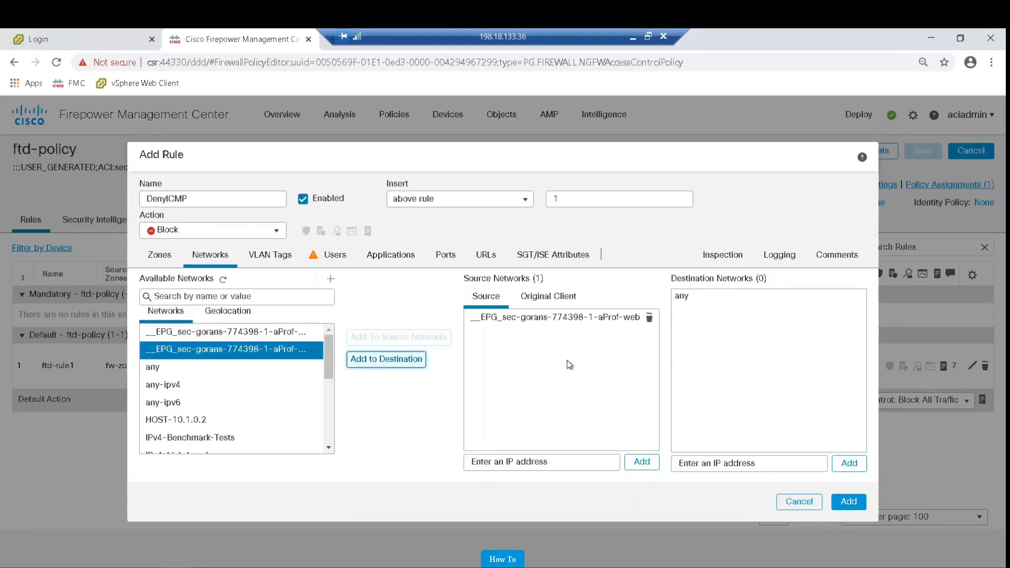
click(407, 363)
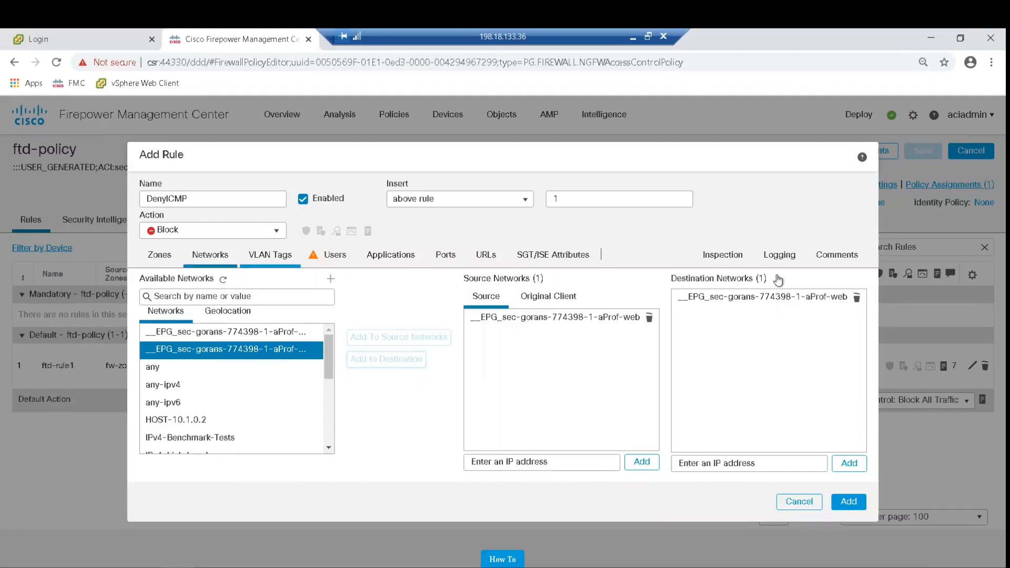
Enable logging at the beginning of connection for DenyICMP and add the rule to the policy.
click(779, 255)
click(144, 281)
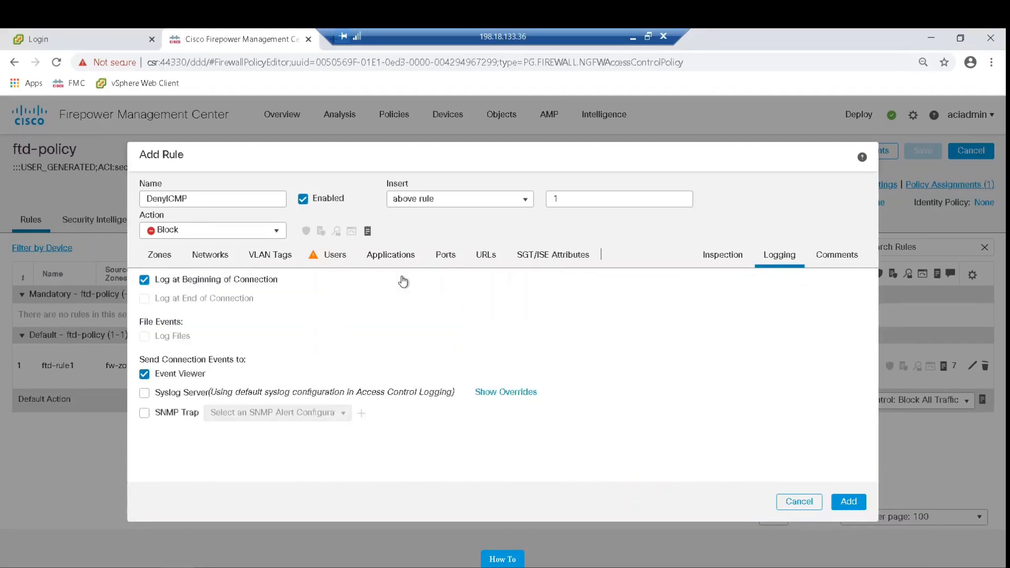
click(160, 258)
click(847, 502)
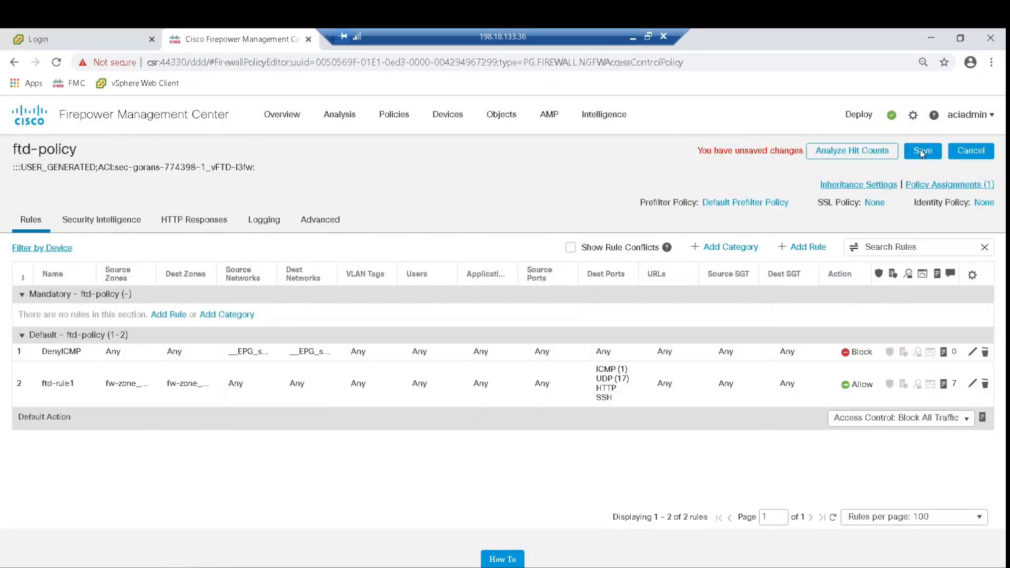
Save ftd-policy and deploy it to the ftdv-ha device.
click(920, 151)
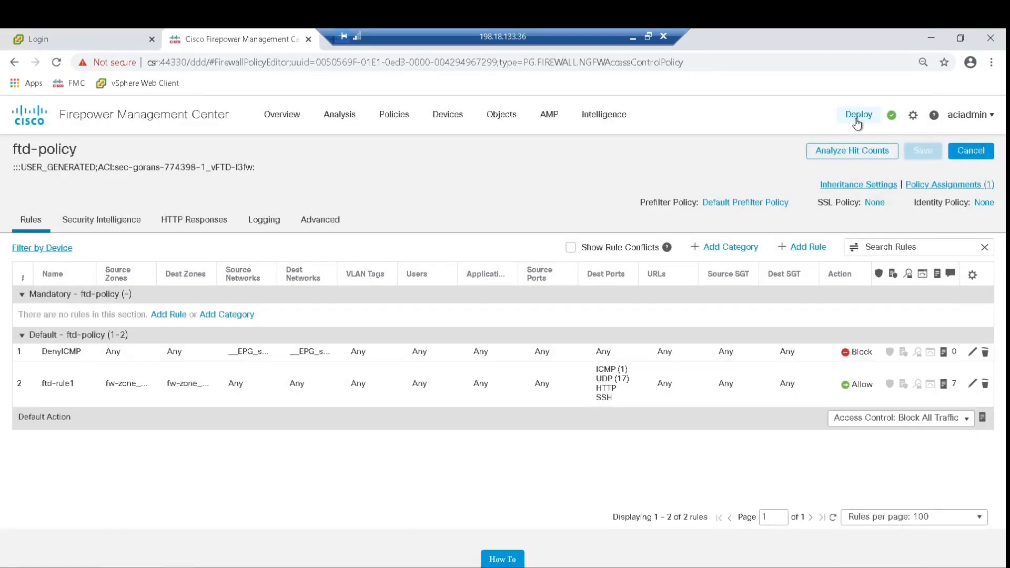
click(856, 116)
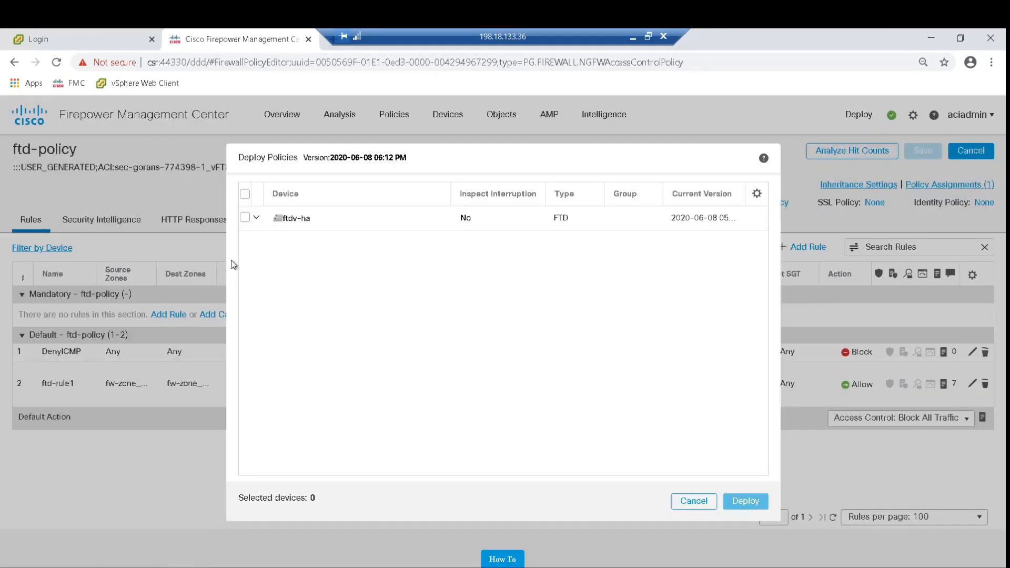
click(245, 195)
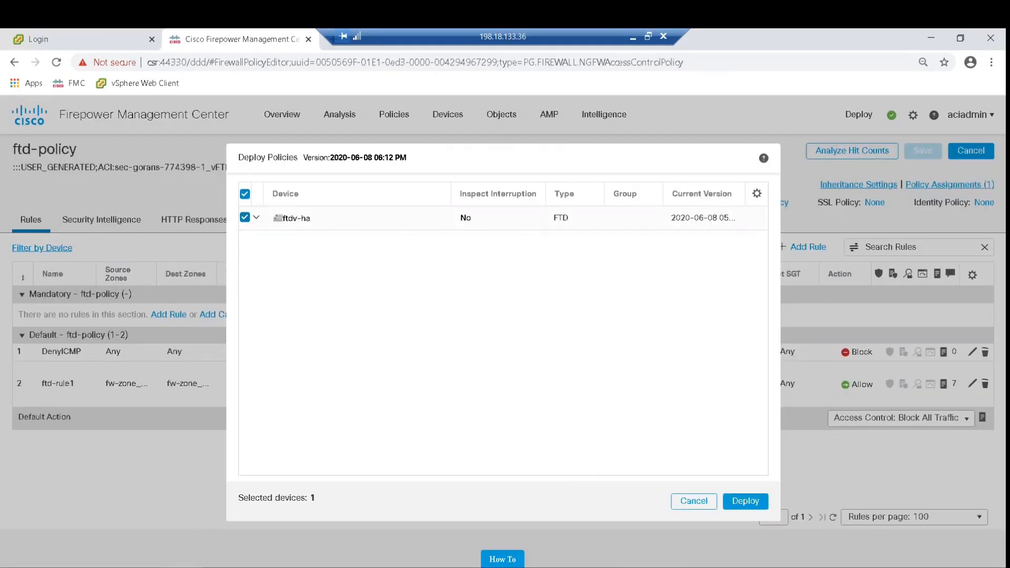
click(742, 502)
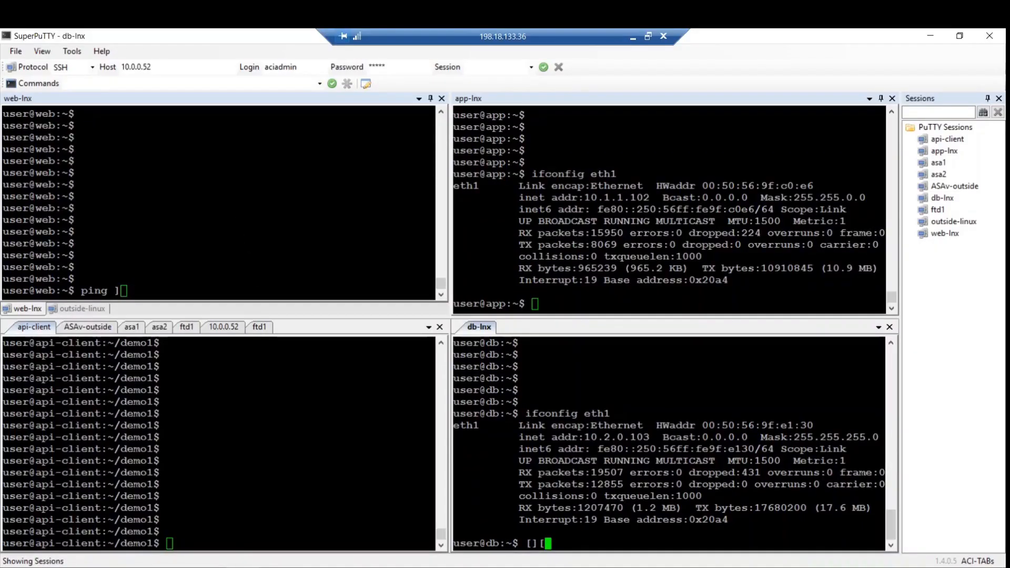
Ping 10.1.1.102 from the web-lnx session in SuperPuTTY, then stop the ping.
click(123, 291)
key(BackSpace)
text(10.1.1.102)
key(Return)
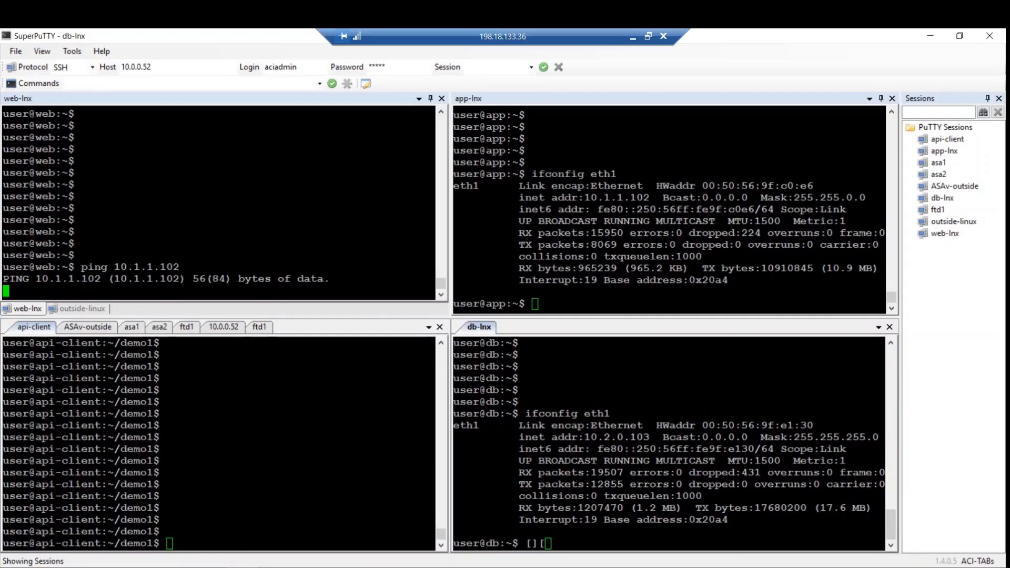
key(ctrl+c)
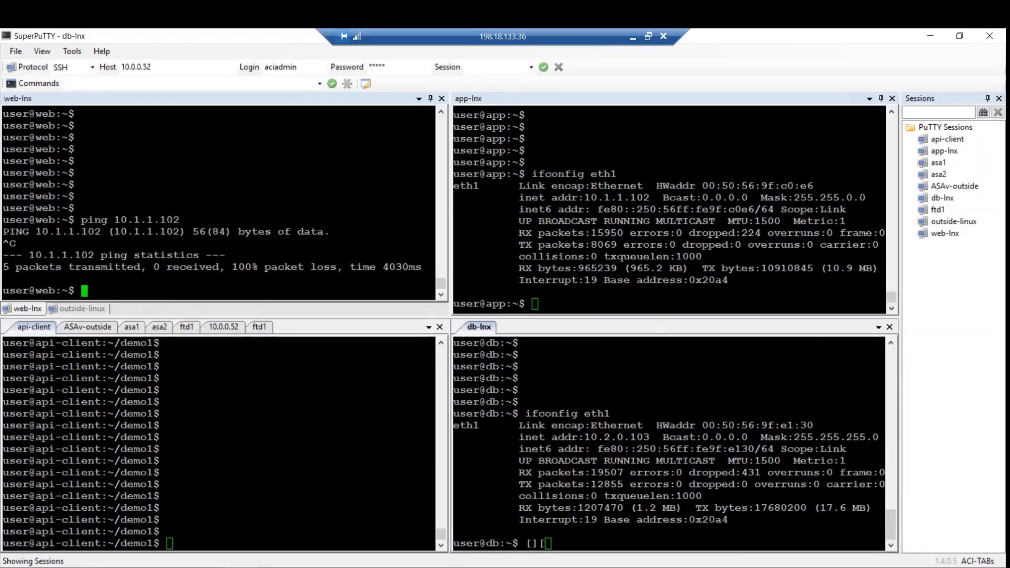
Ping 10.2.0.103 from the web-lnx session and stop it after a few packets.
key(Return)
key(Return)
text(ping )
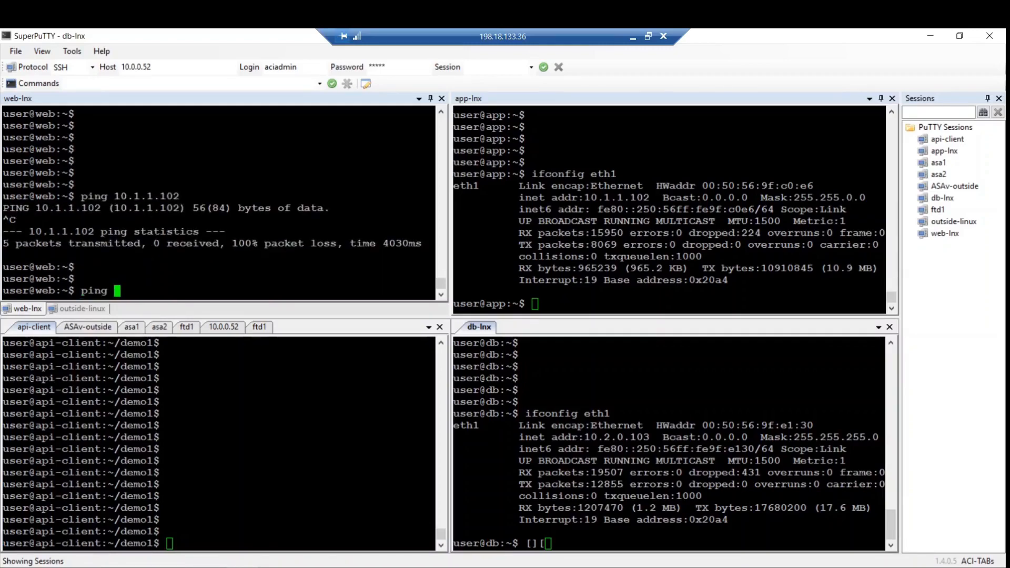
text(10.2.0.103)
key(Return)
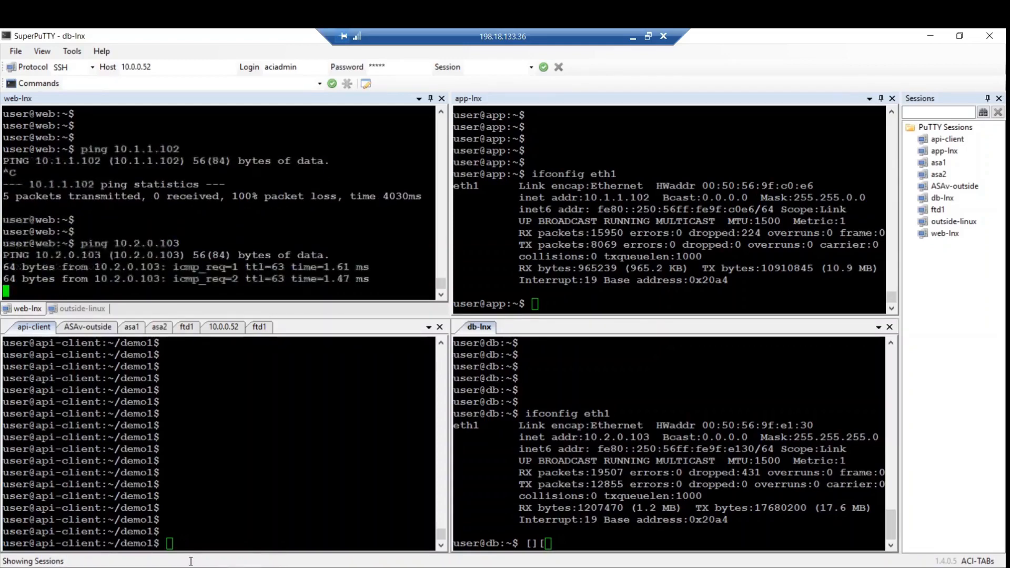
key(ctrl+c)
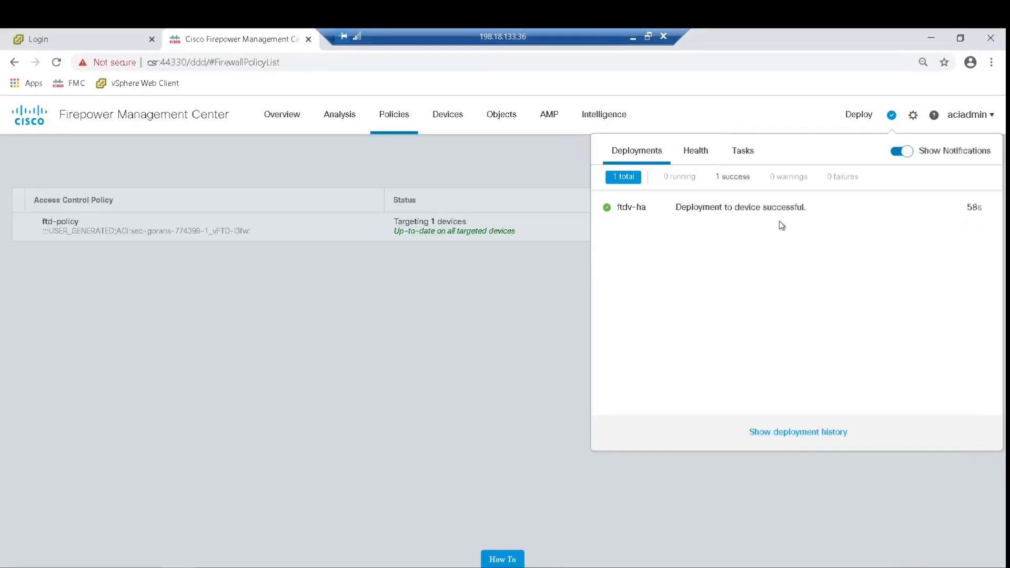
Switch back to Firepower Management Center, dismiss the deployment notifications and open the Connection Events for the ping traffic.
click(445, 333)
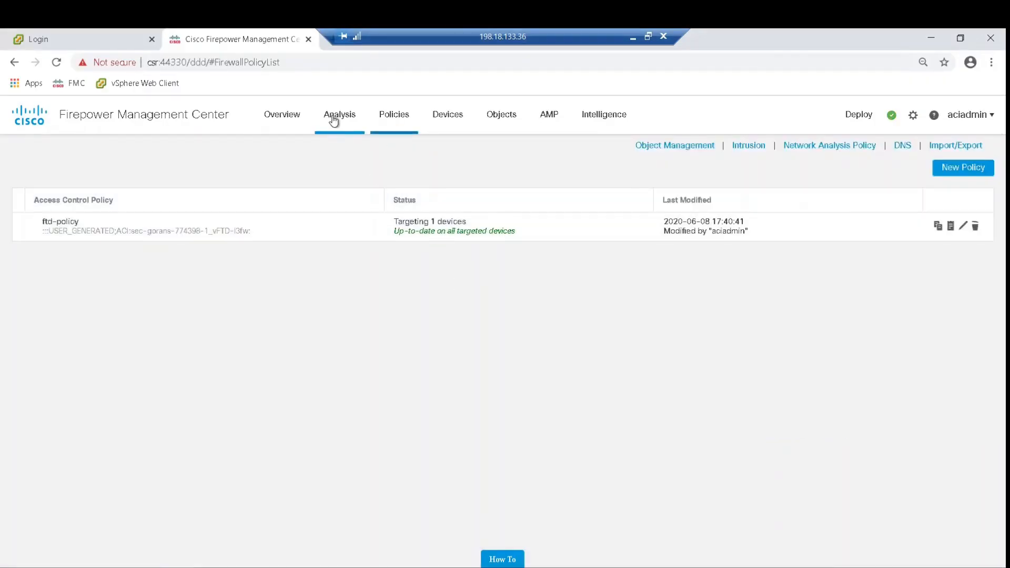
mouse_move(333, 116)
click(348, 201)
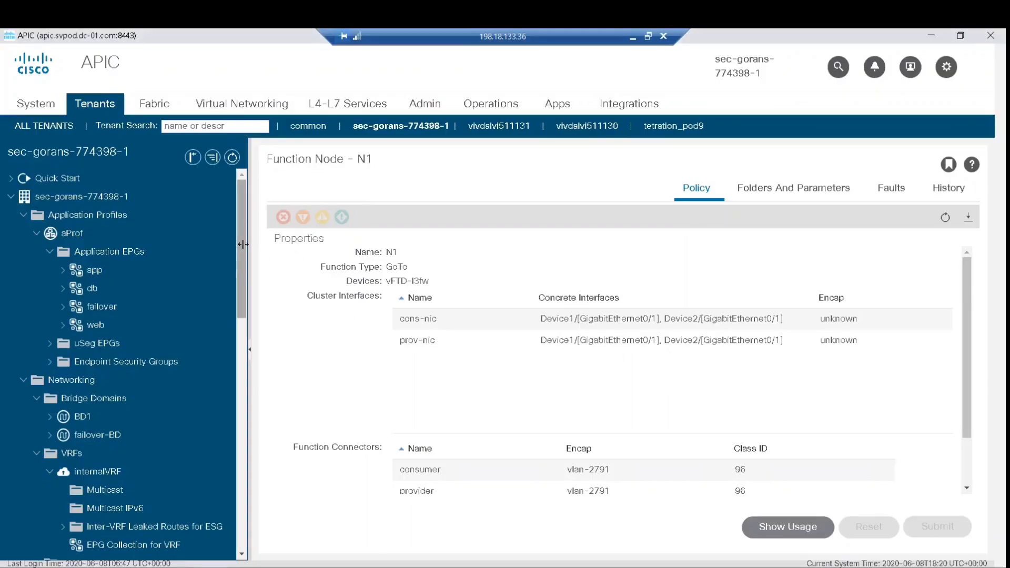
Switch to APIC and check the client endpoints of the web and db EPGs in the aProf application profile.
click(108, 270)
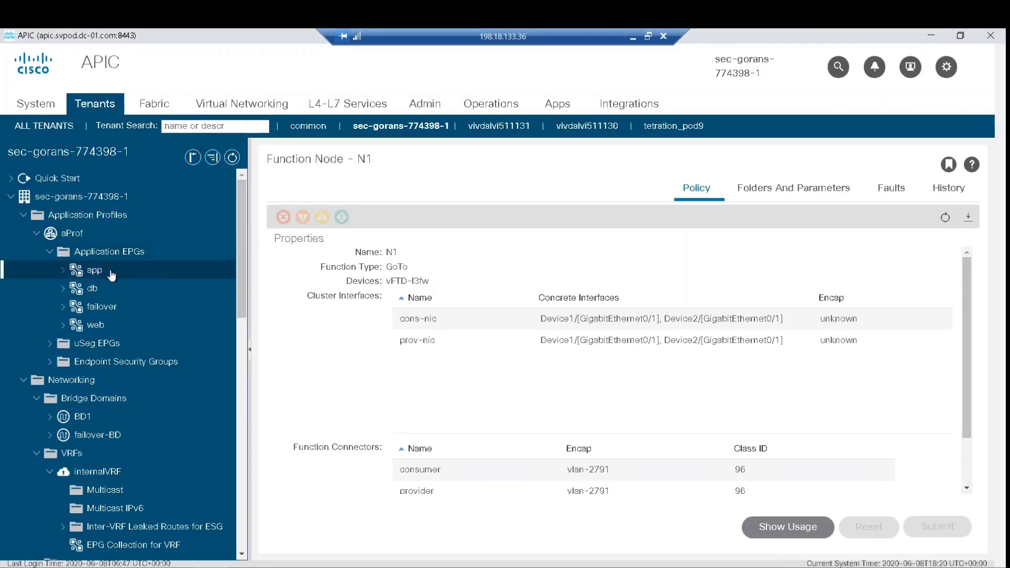
click(91, 325)
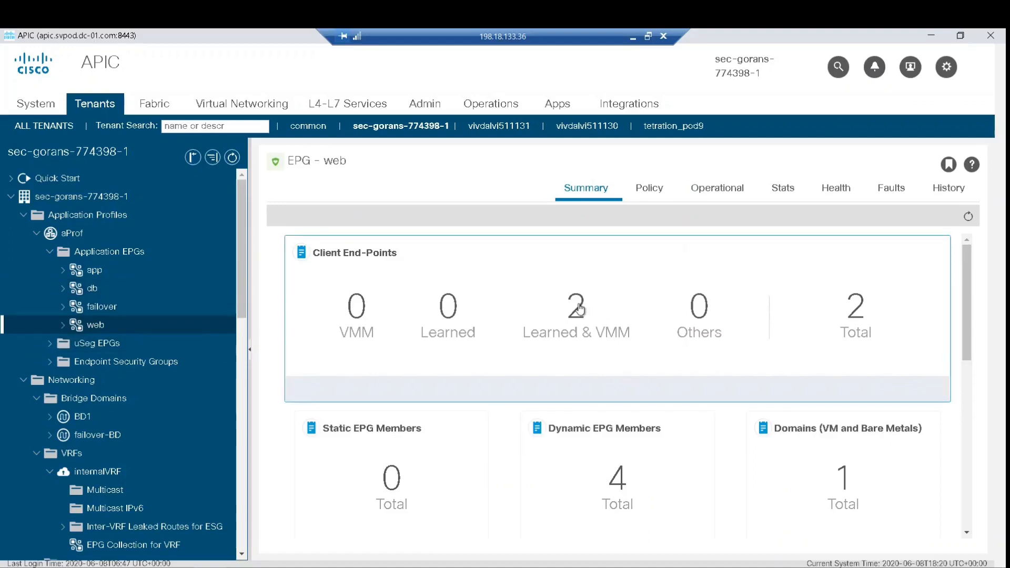
click(579, 310)
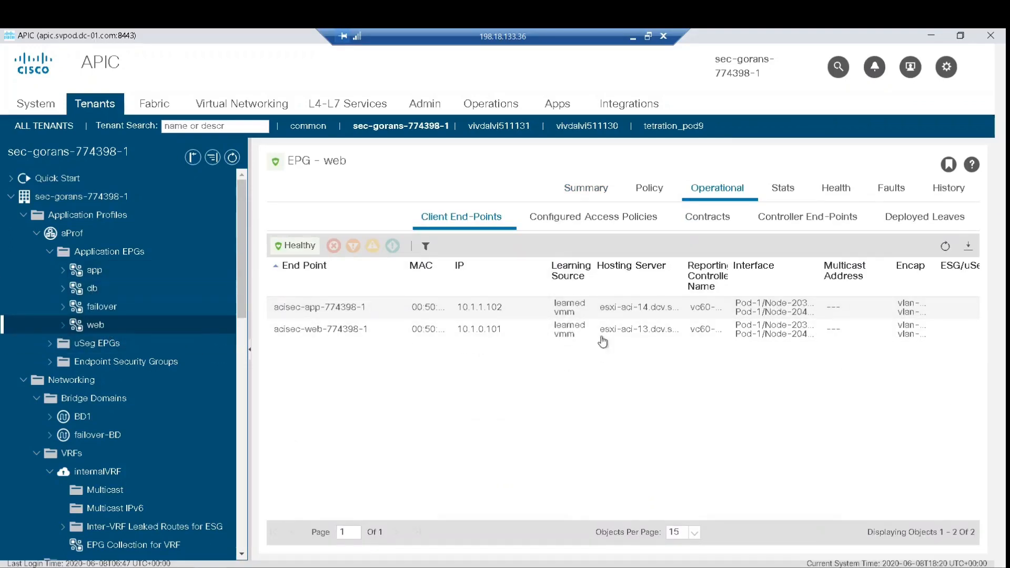
click(92, 289)
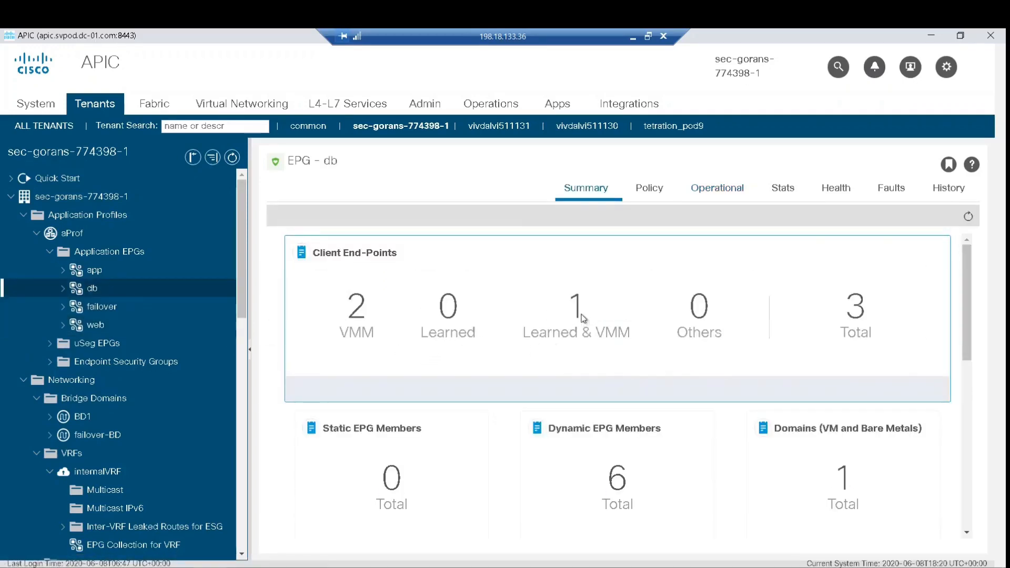
click(583, 317)
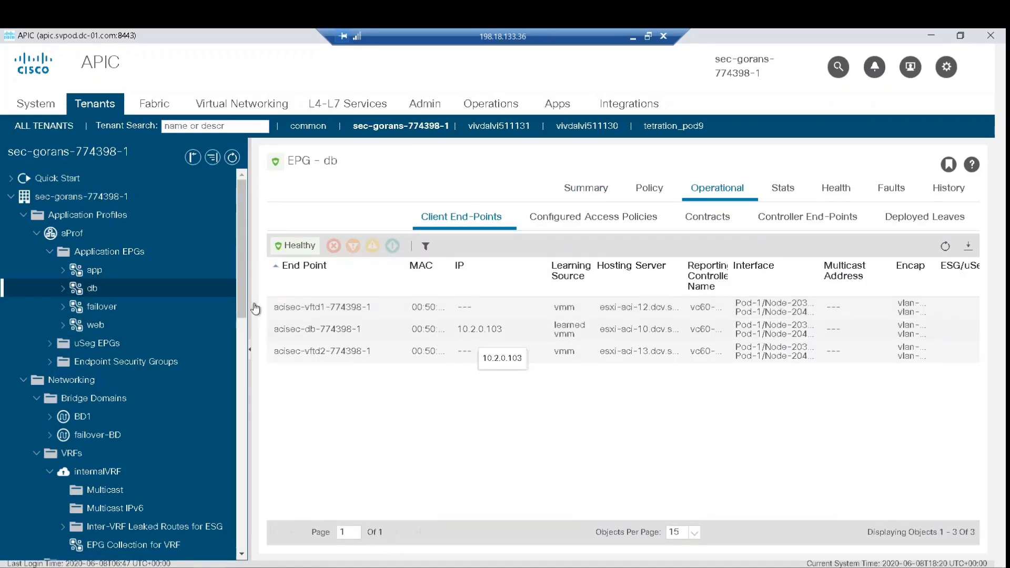
Review the summaries of bridge domain BD1 and the internalVRF VRF in the tenant's networking configuration.
scroll(241, 311, down, 3)
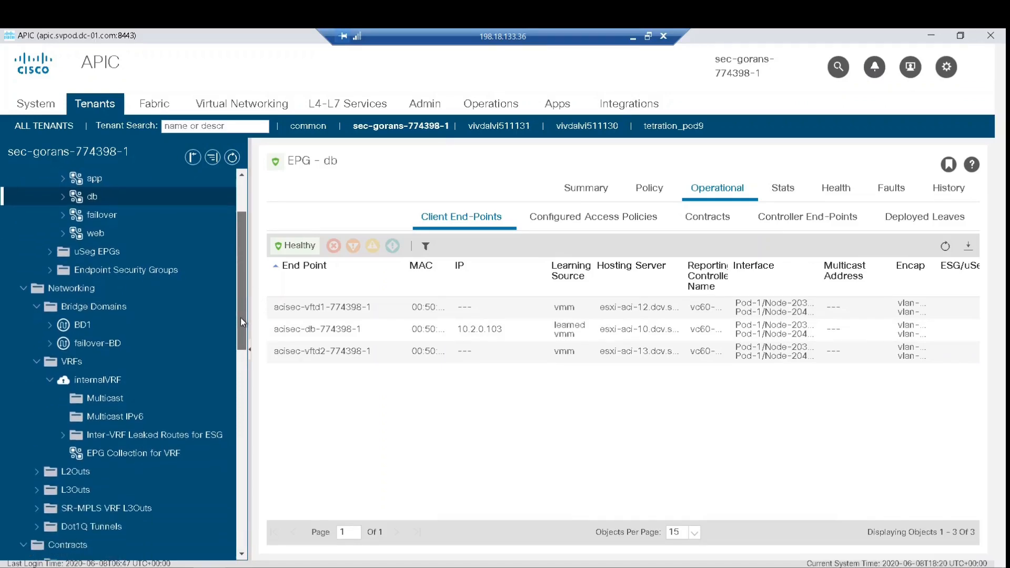
scroll(241, 324, down, 1)
click(80, 299)
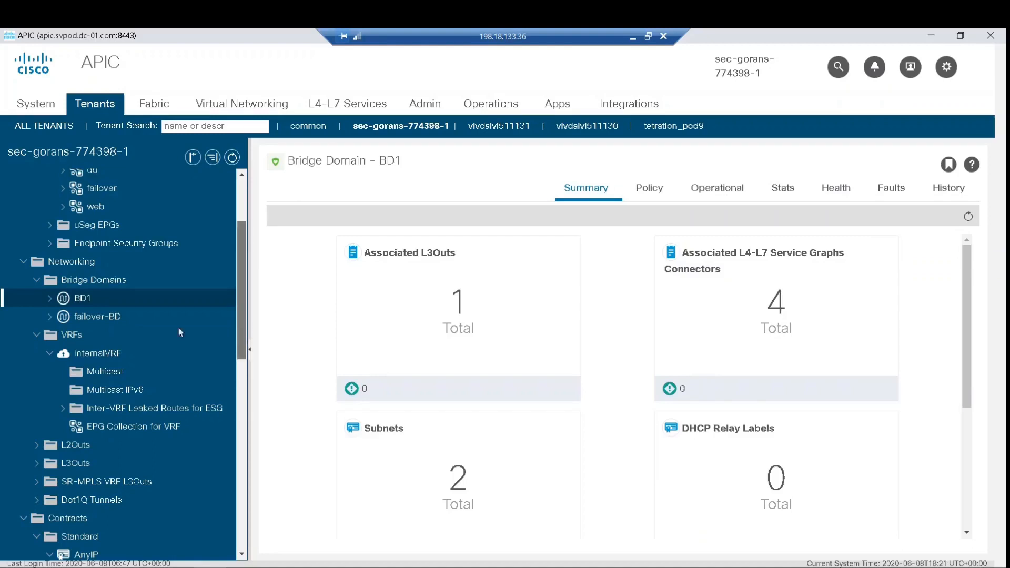
scroll(178, 327, down, 1)
click(118, 326)
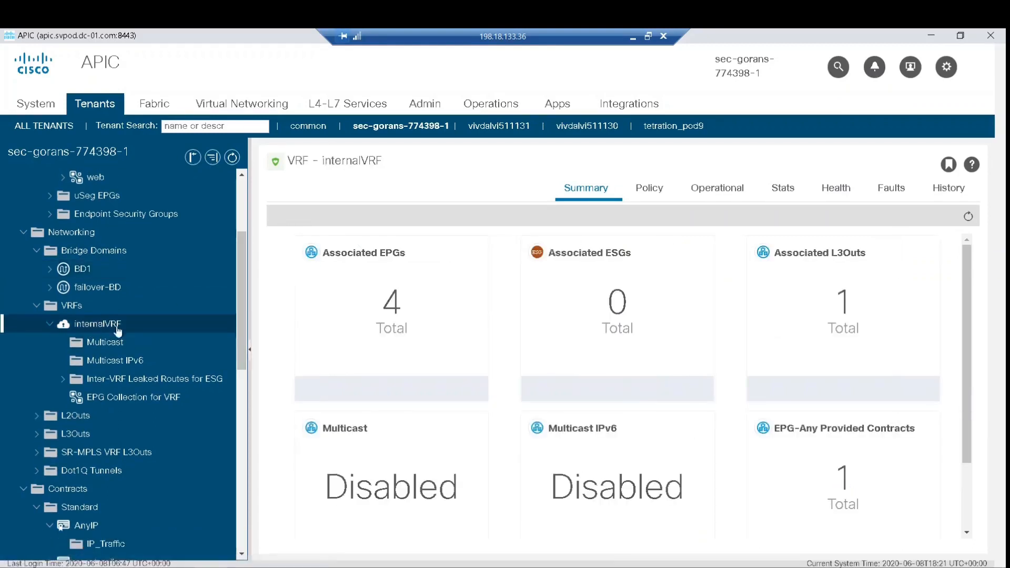
Examine the provided and consumed contracts of the EPG Collection for internalVRF and locate the tenant's standard contracts.
click(95, 399)
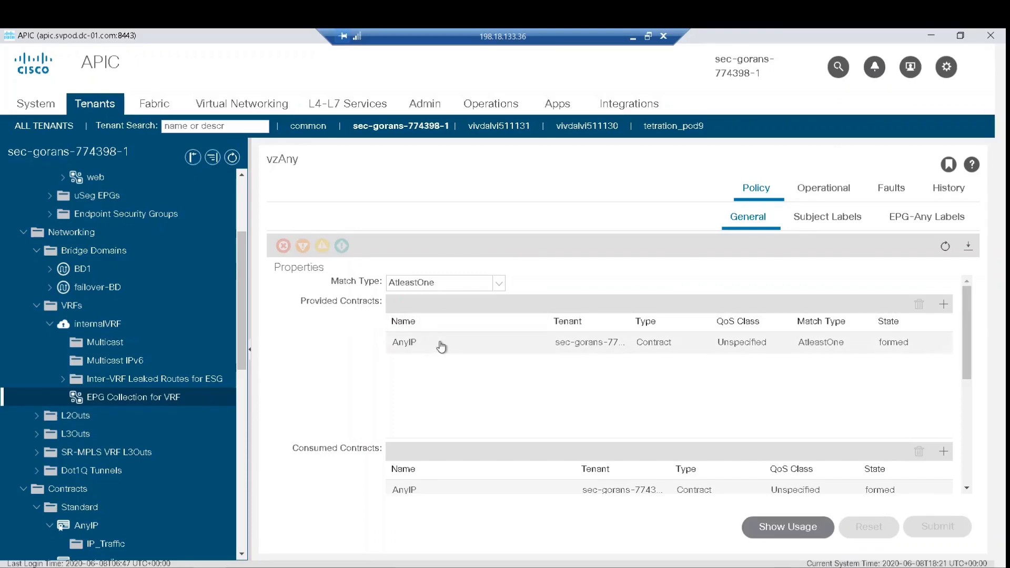
scroll(973, 330, down, 2)
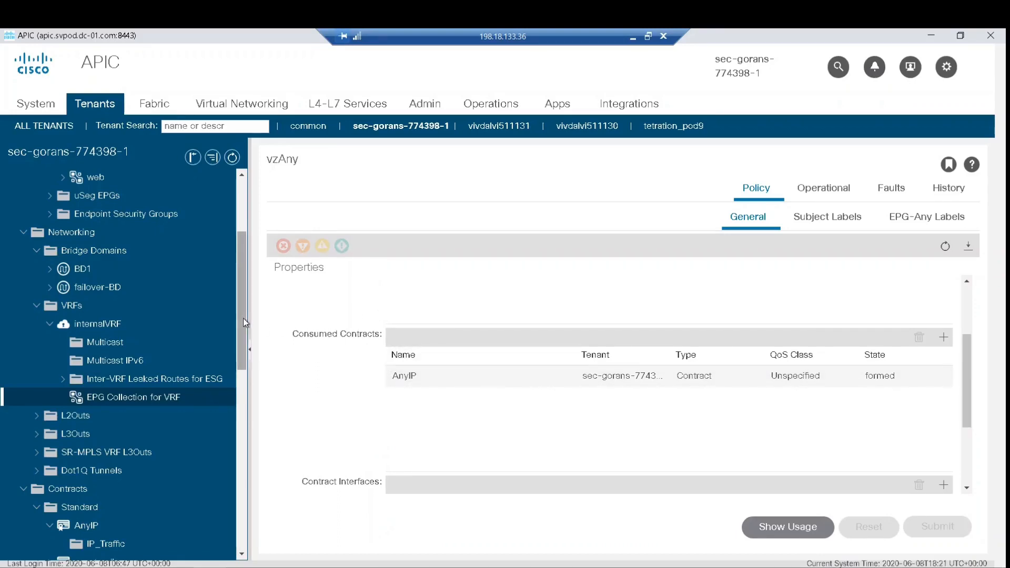
drag(245, 321, 239, 356)
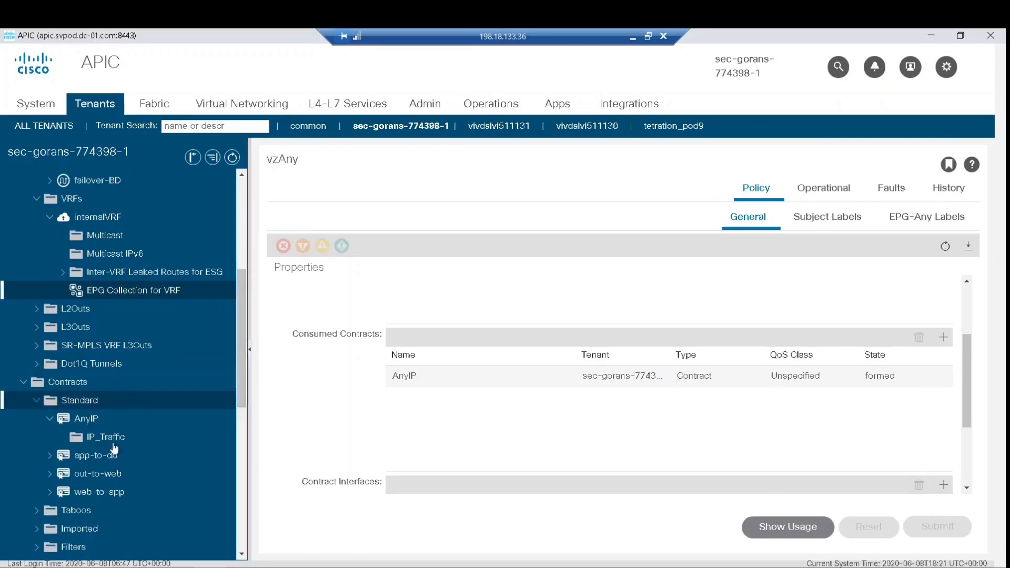
Review the filters and L4-L7 service graph assigned to the IP_Traffic subject of the AnyIP contract.
click(95, 439)
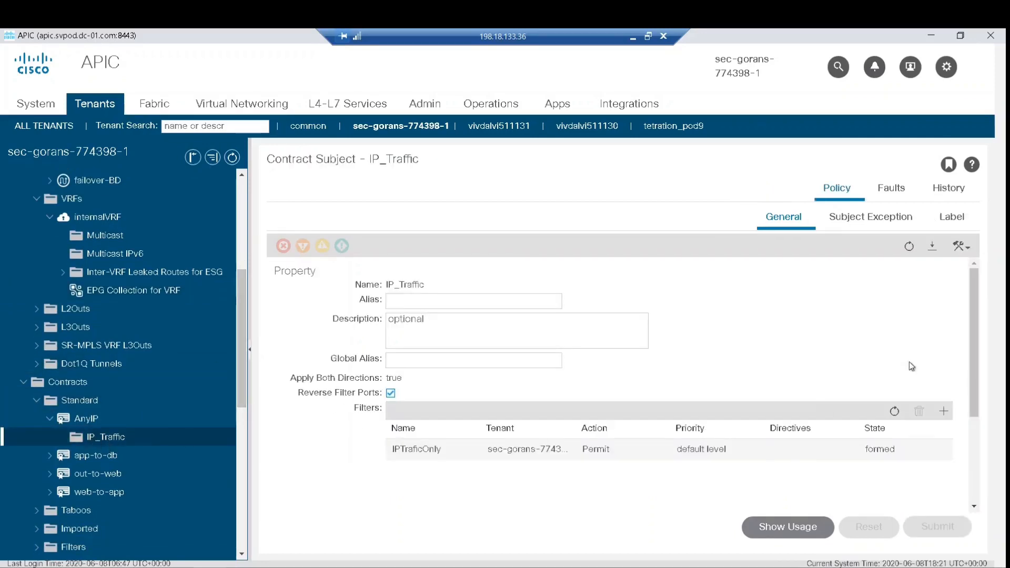
click(976, 480)
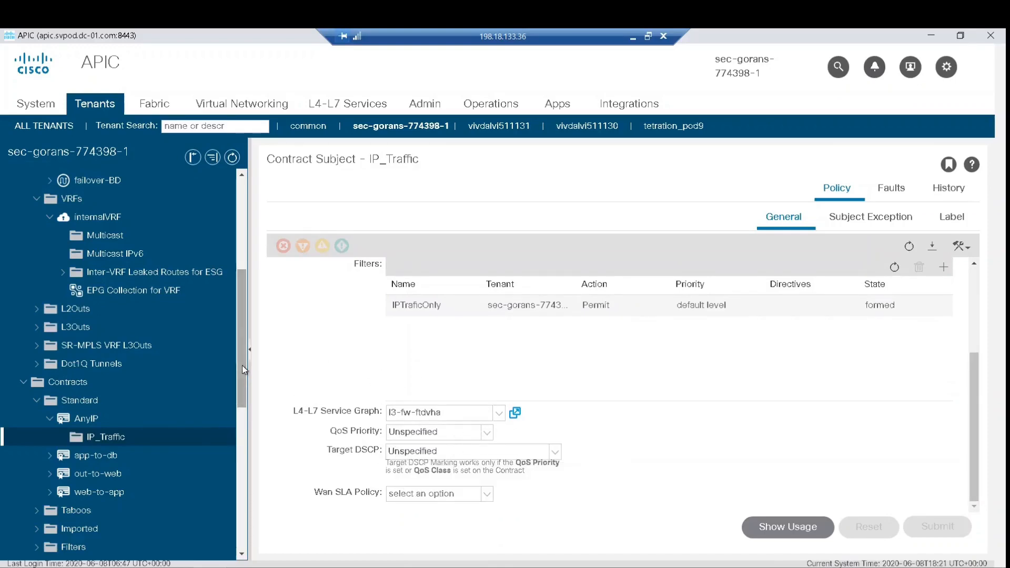
Check the contracts applied to the web EPG in the aProf application profile.
scroll(244, 262, up, 10)
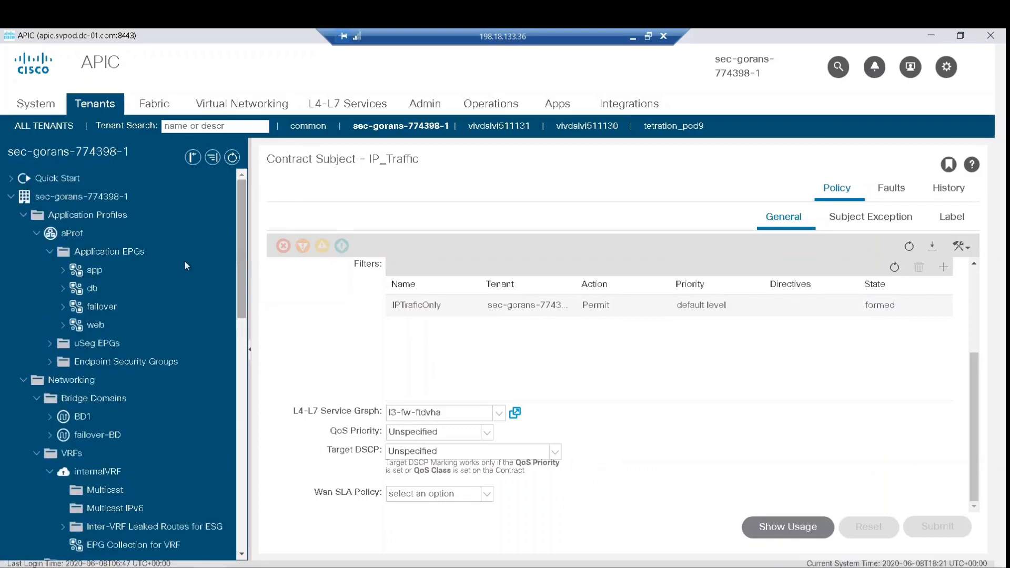
click(97, 327)
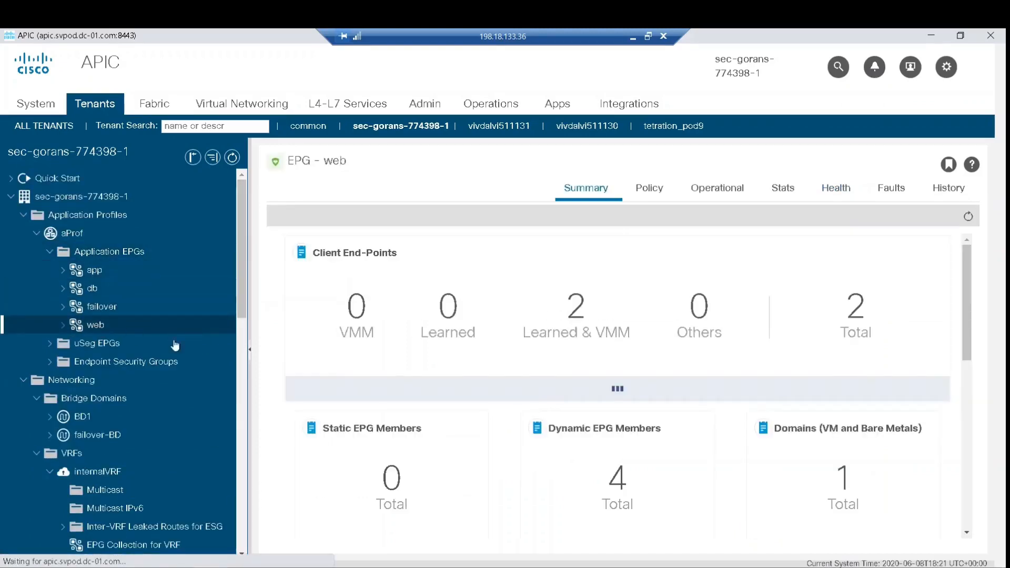
click(63, 325)
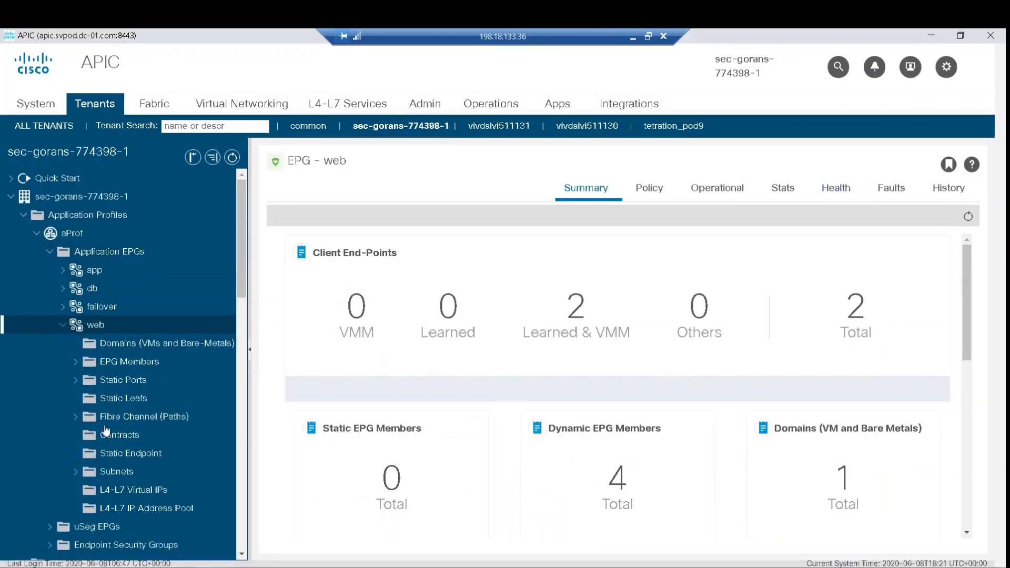
click(107, 435)
click(108, 456)
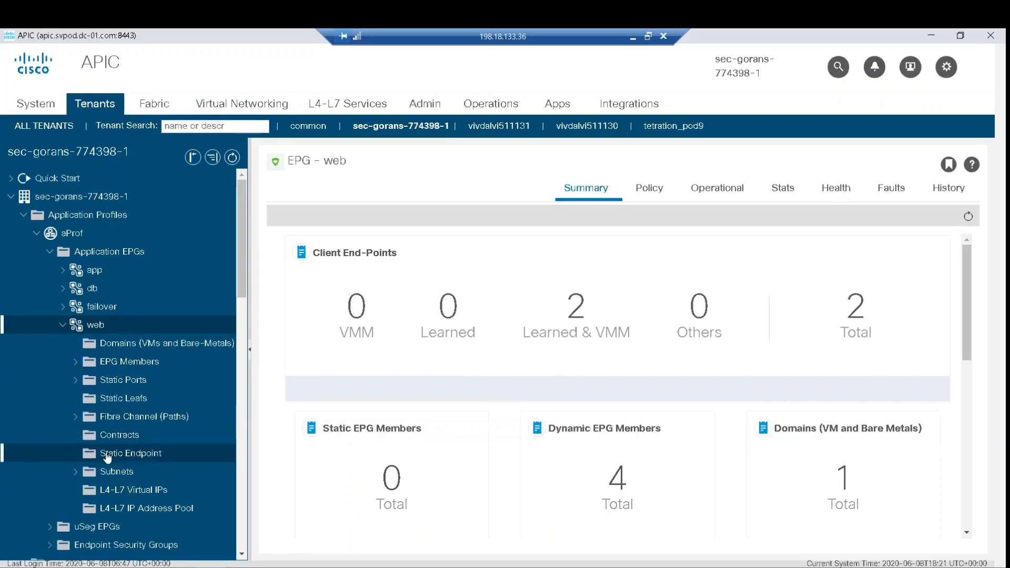
click(127, 381)
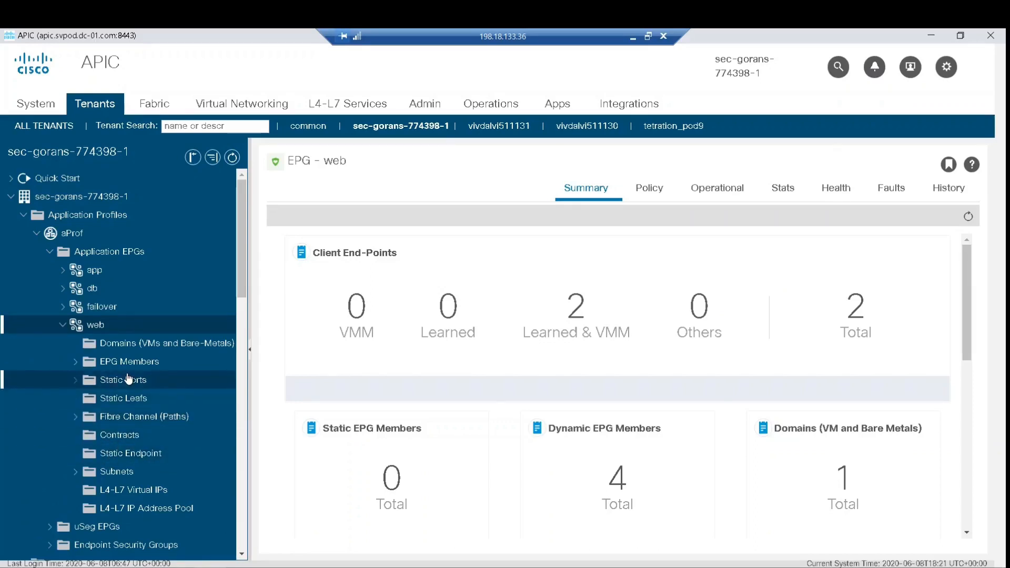
click(126, 436)
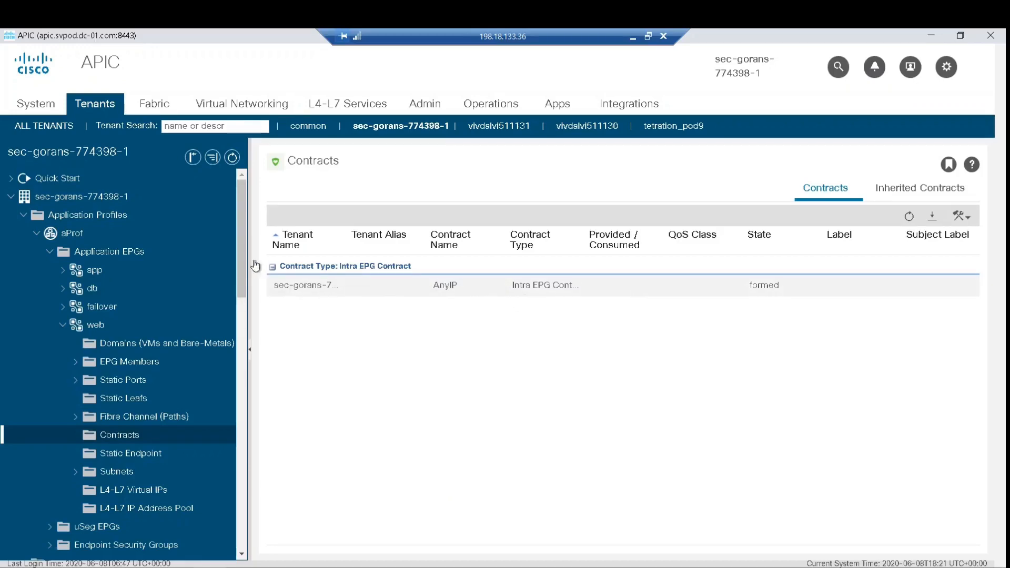
Open the topology of the l3-fw-ftdvha service graph template in the tenant's L4-L7 services.
drag(239, 256, 237, 501)
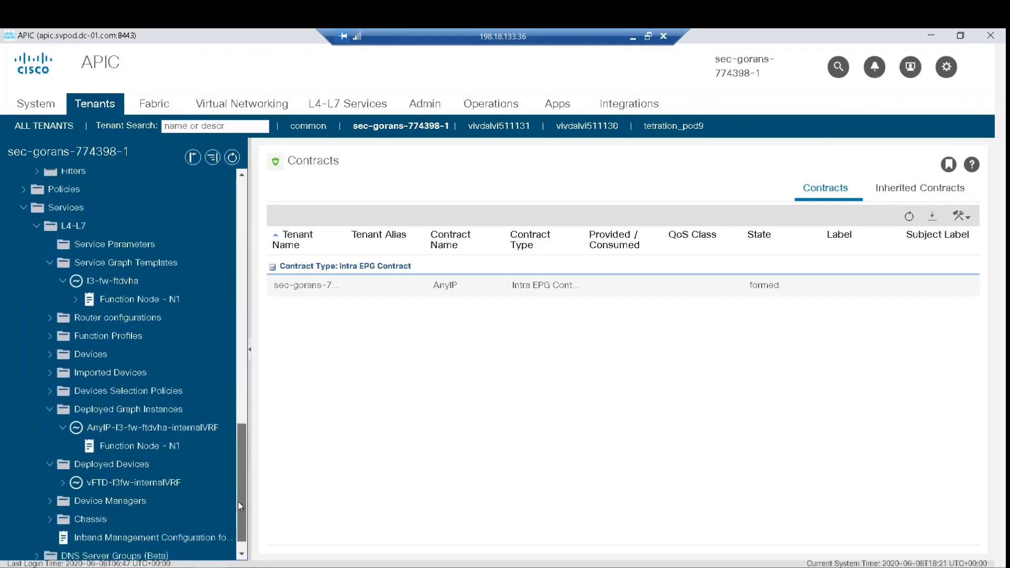
click(107, 282)
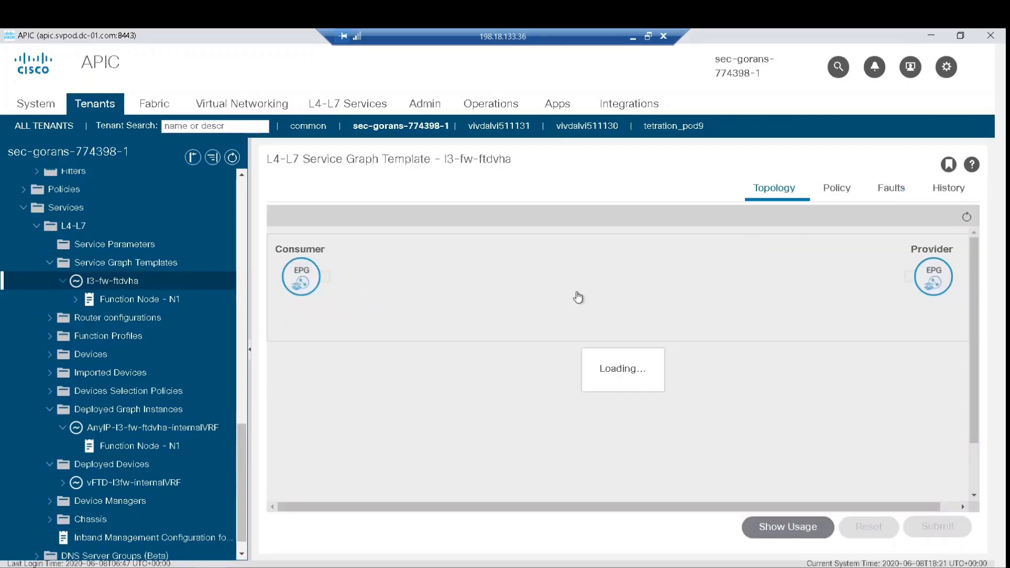